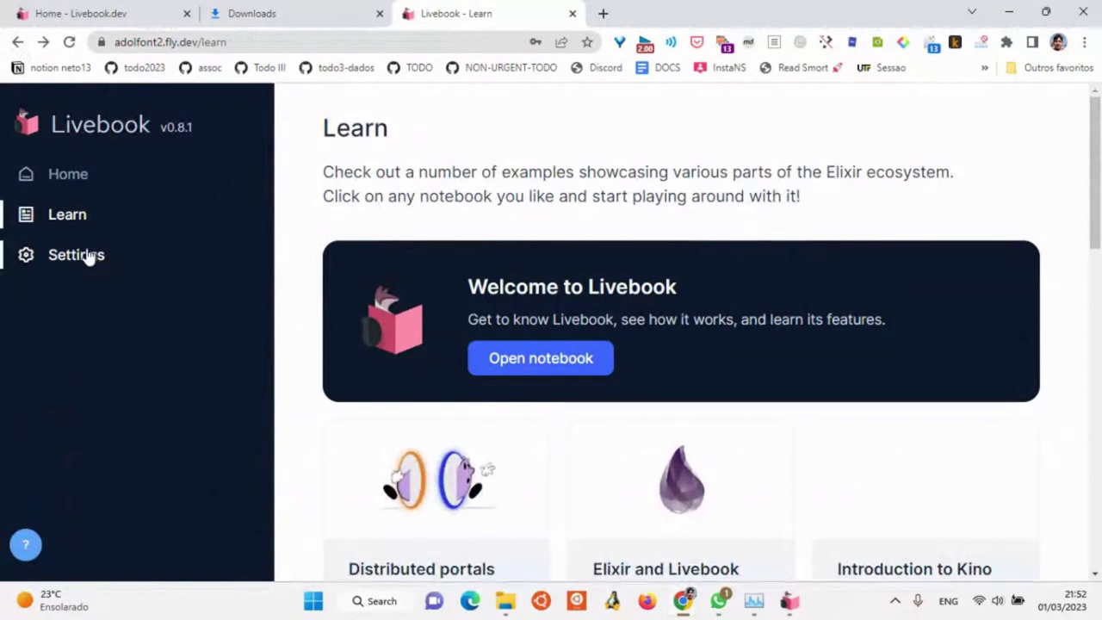
Open the system settings page of the online Livebook instance.
left_click(89, 258)
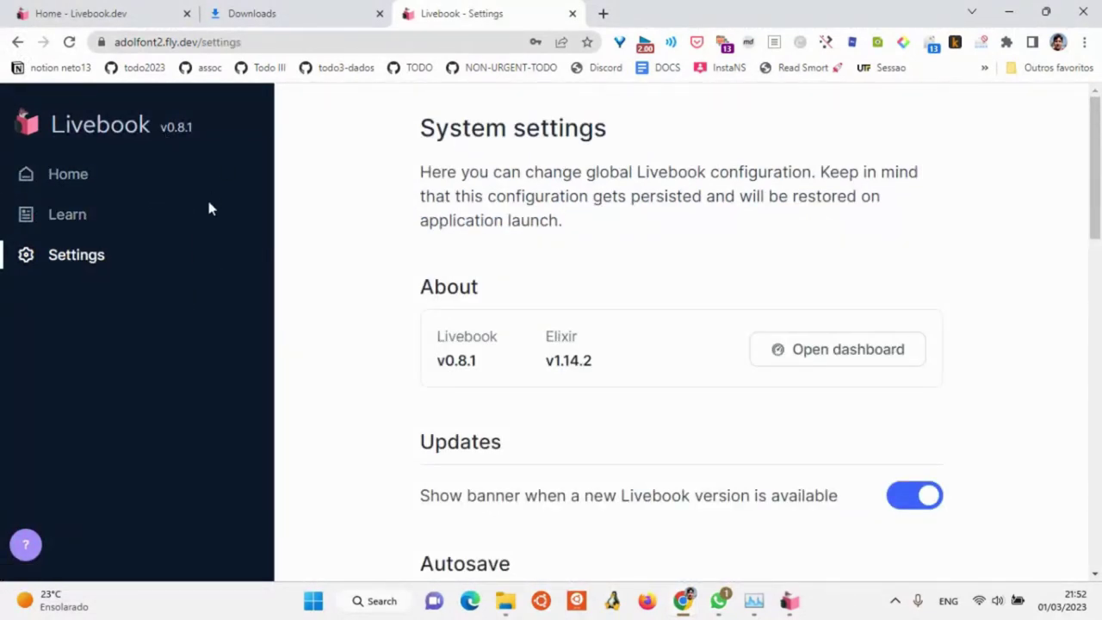
scroll(491, 152, "down", 1)
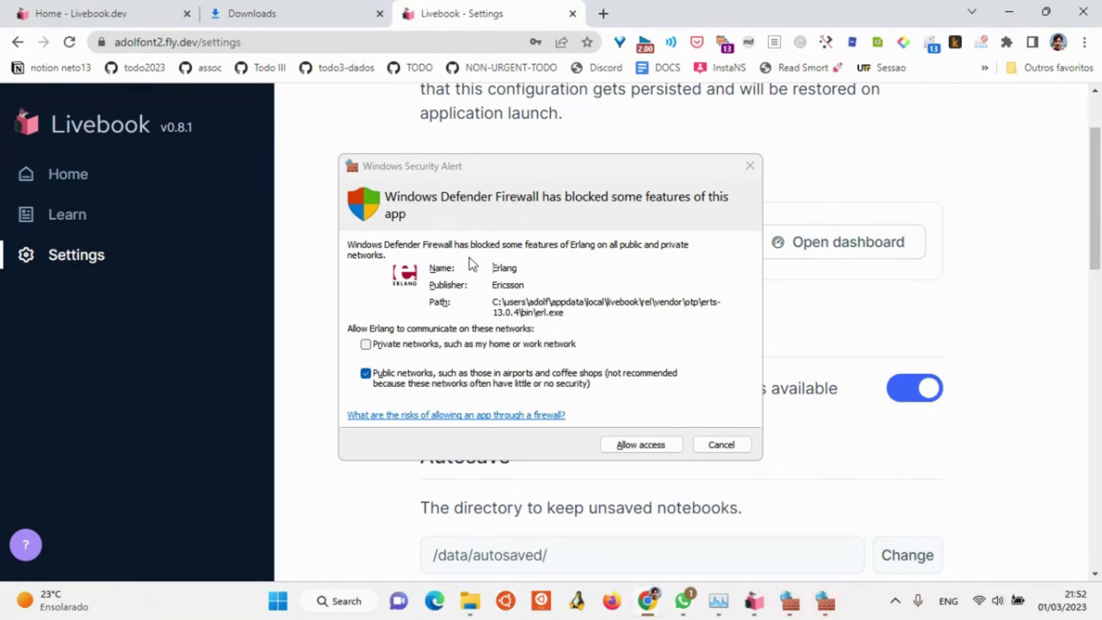
Allow Erlang and epmd.exe to communicate through Windows Defender Firewall on both private and public networks.
left_click(1008, 12)
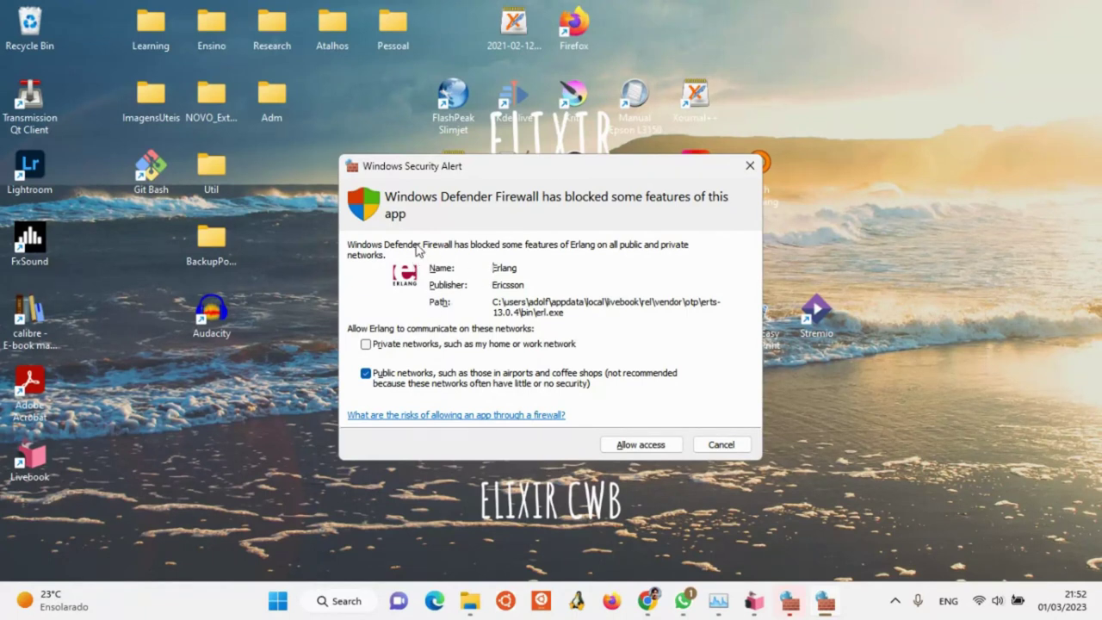
left_click(393, 344)
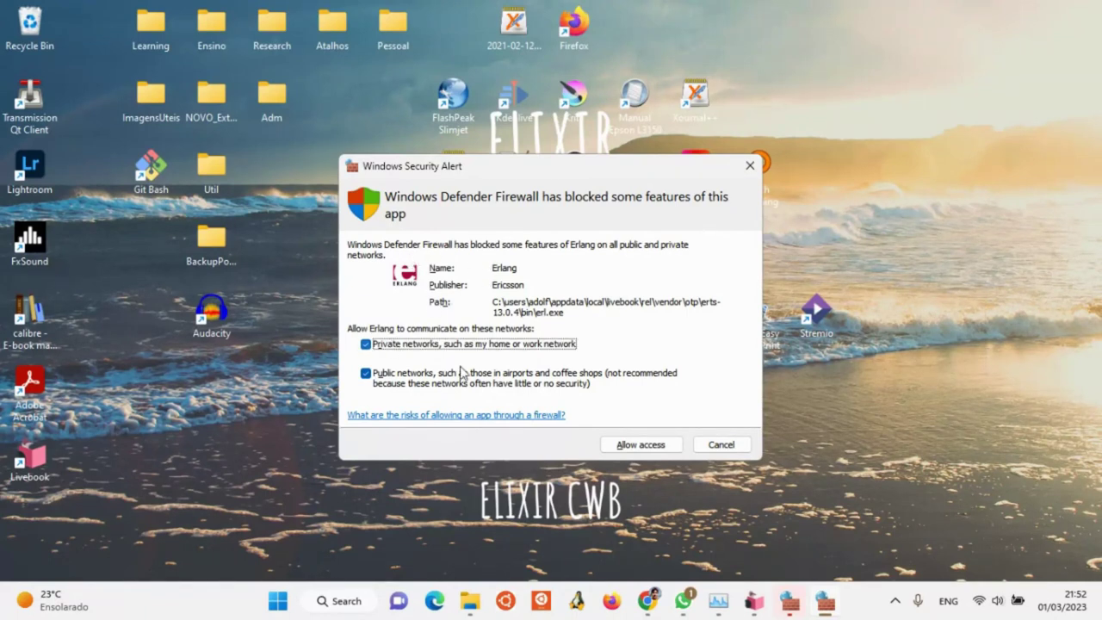
left_click(636, 444)
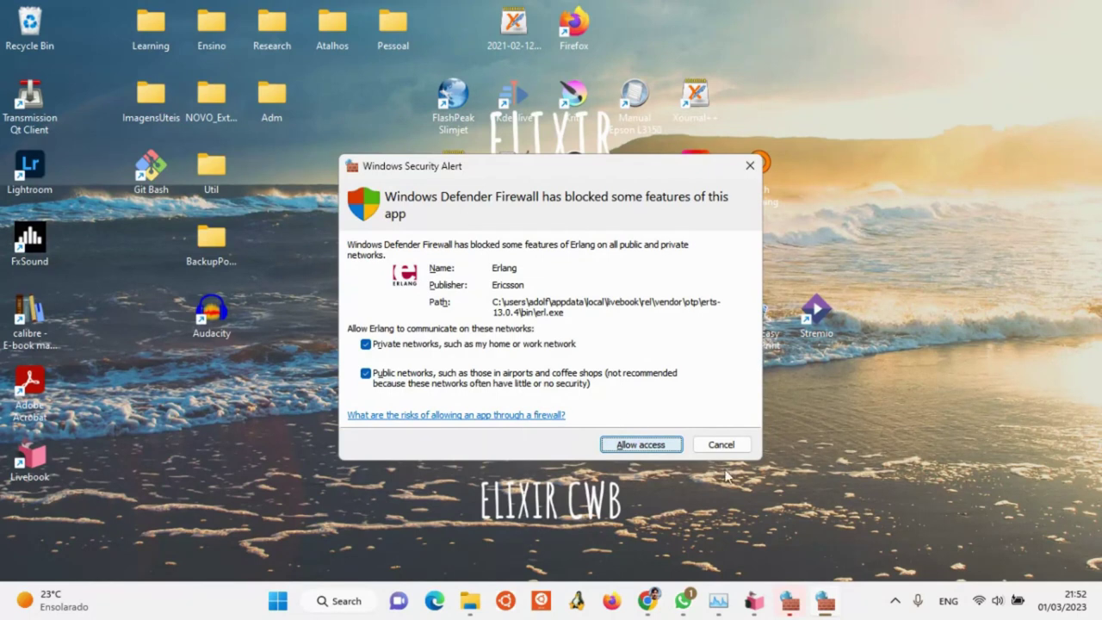
left_click(509, 350)
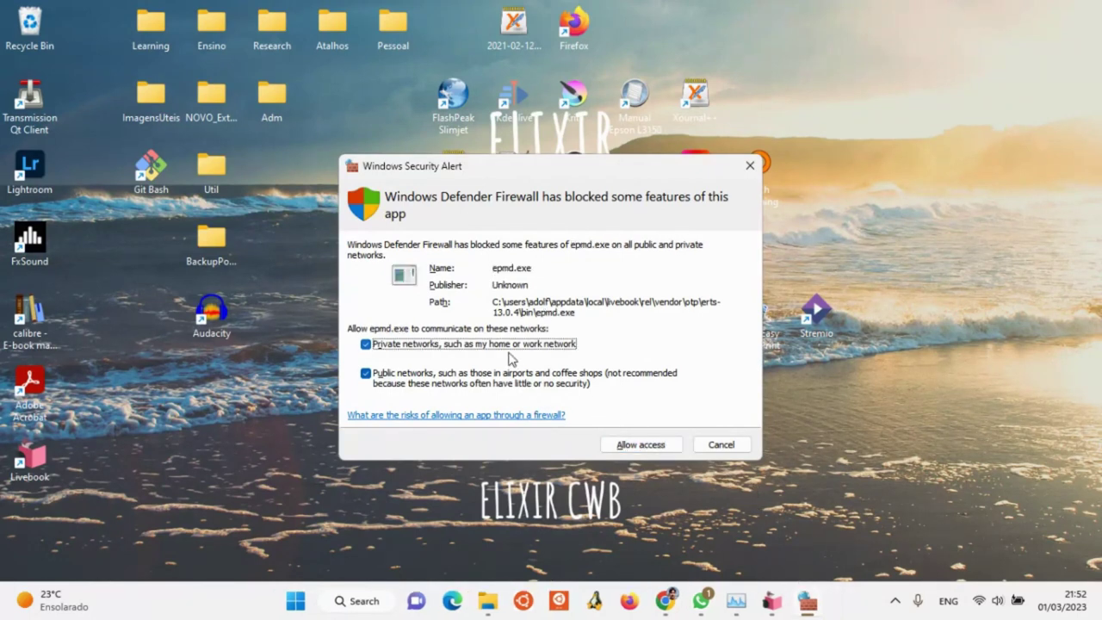
left_click(637, 444)
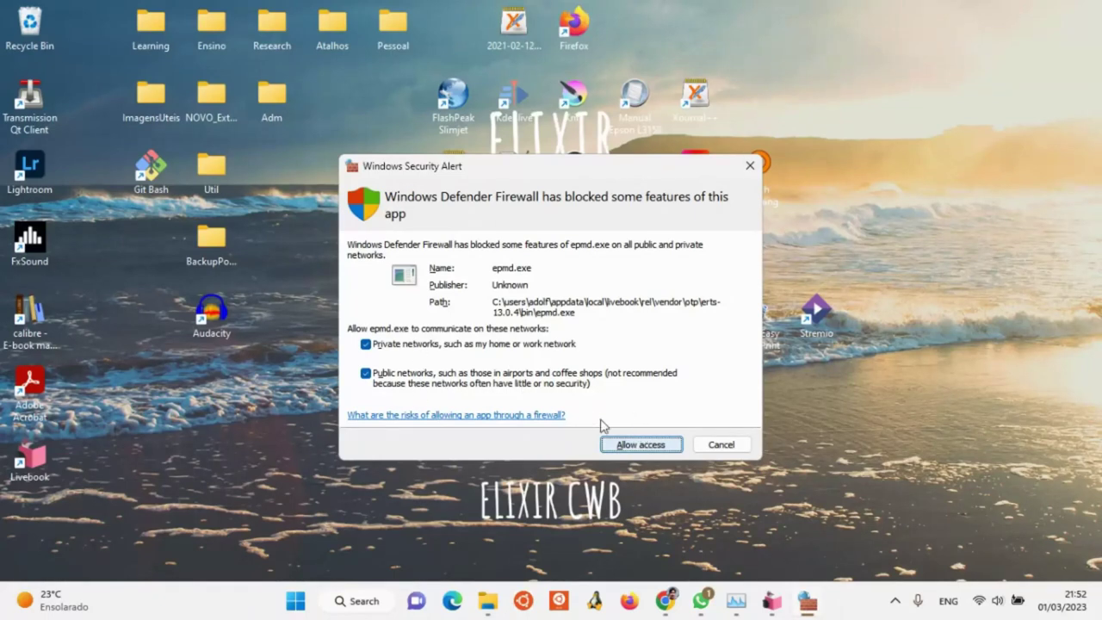
Bring up the Livebook Setup window to check the installation's progress.
mouse_move(769, 602)
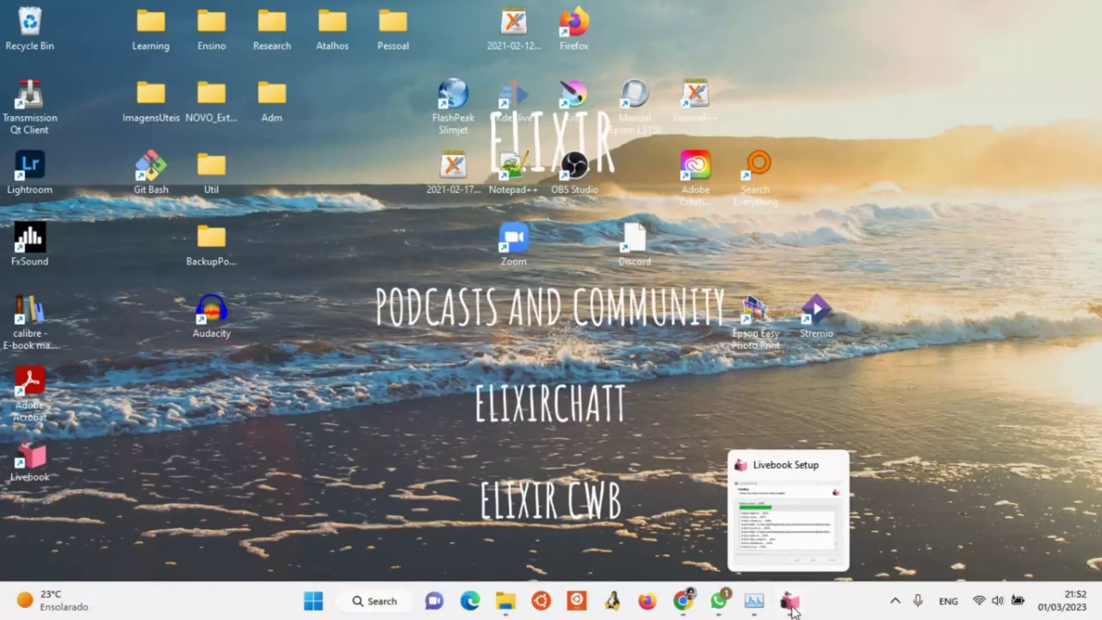
left_click(791, 605)
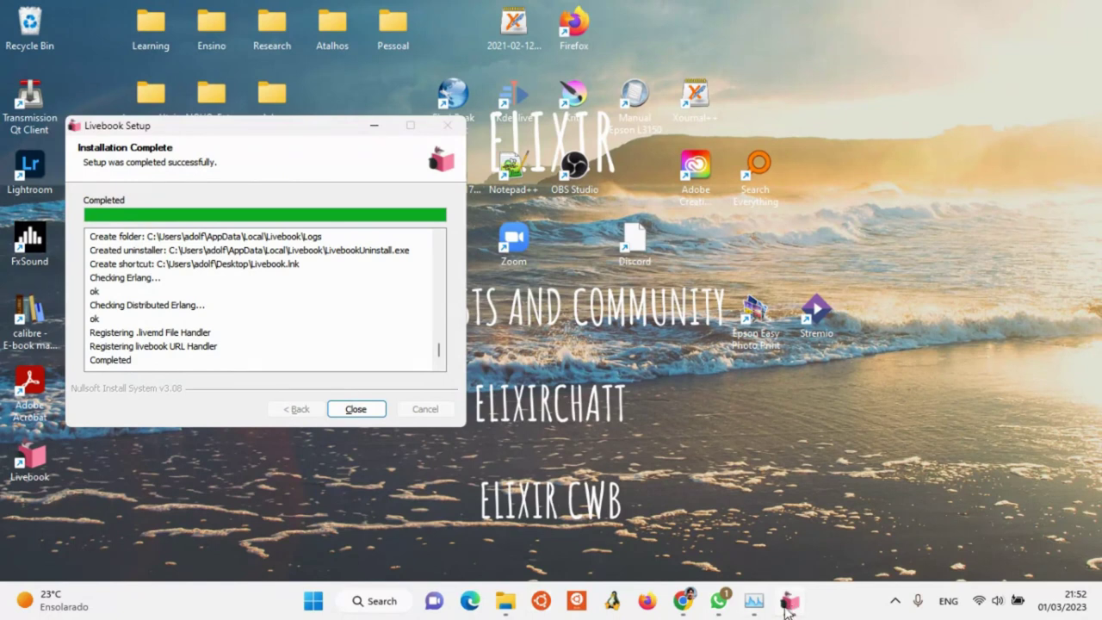
left_click(788, 605)
left_click(787, 605)
Return to the Livebook settings in Chrome and examine the version information, updates, autosave, file systems and environment variables sections.
mouse_move(684, 605)
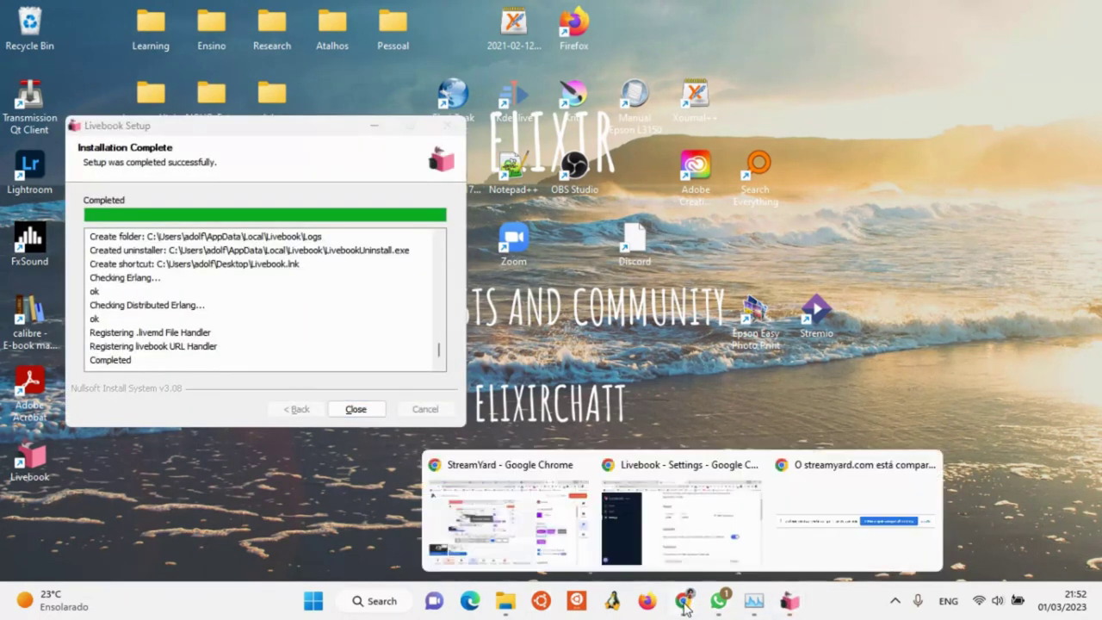
left_click(693, 536)
scroll(703, 379, "down", 3)
scroll(701, 399, "up", 2)
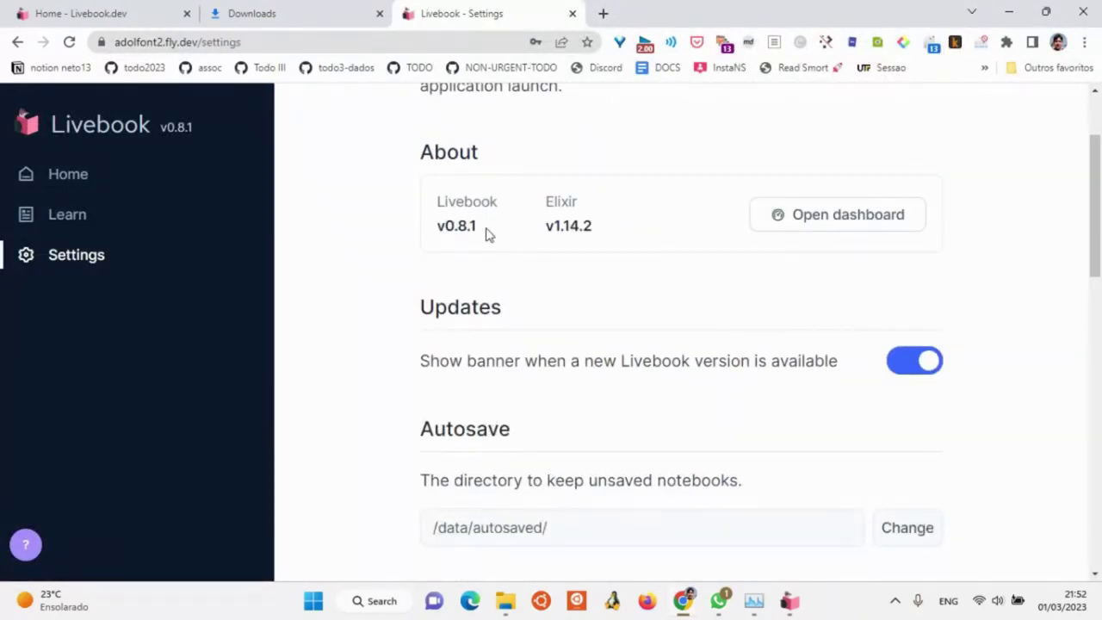
double_click(572, 224)
scroll(625, 280, "down", 1)
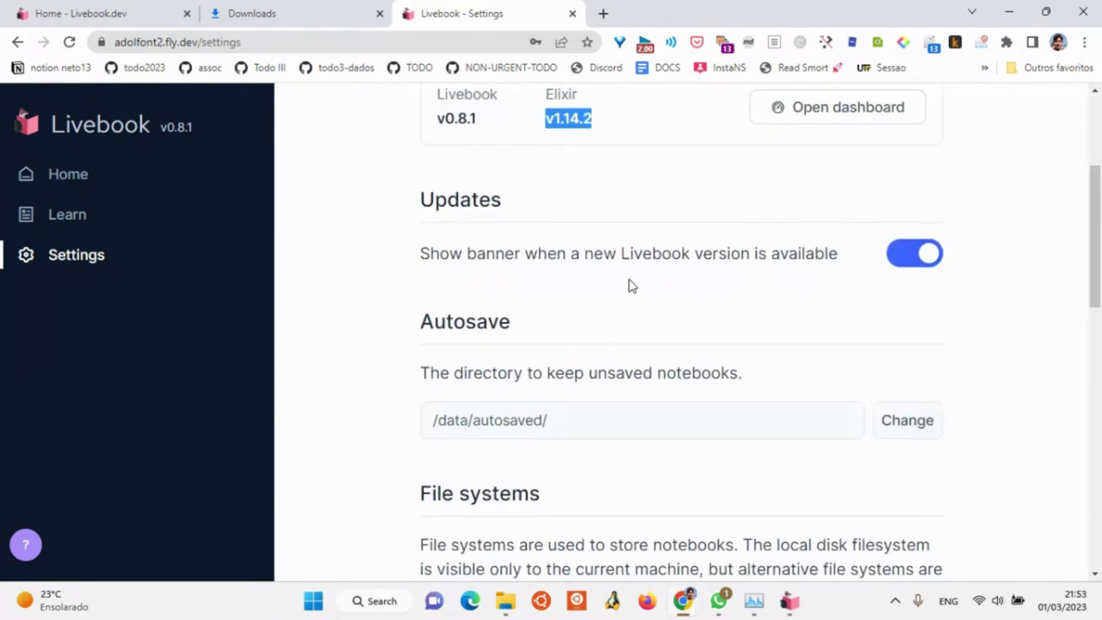
scroll(629, 284, "down", 1)
scroll(629, 284, "up", 2)
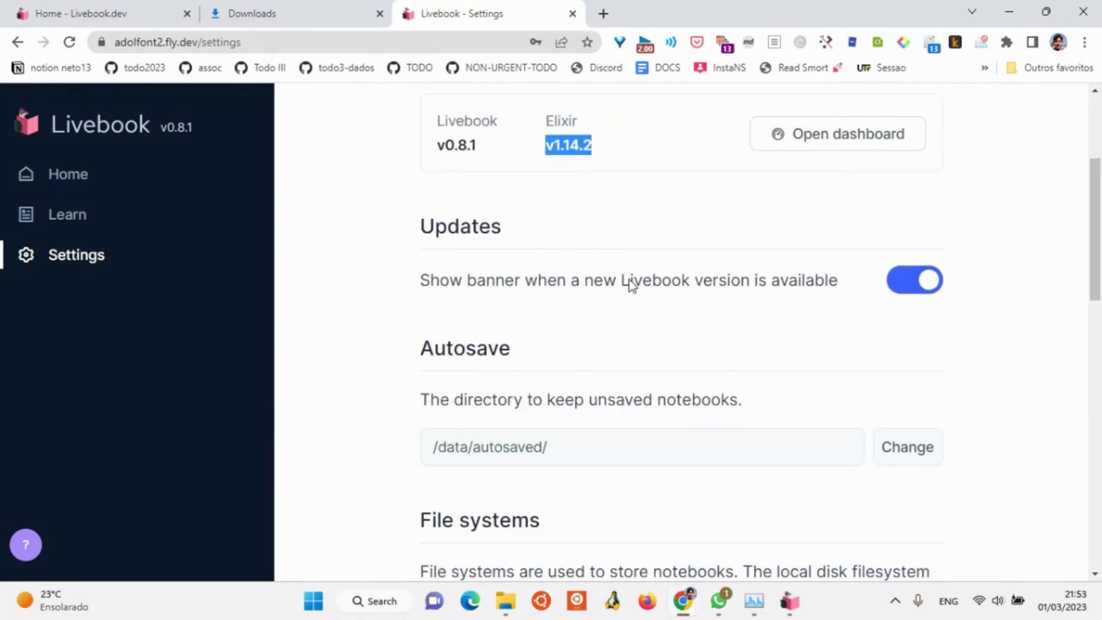
scroll(563, 268, "up", 1)
scroll(567, 284, "down", 1)
scroll(746, 315, "down", 5)
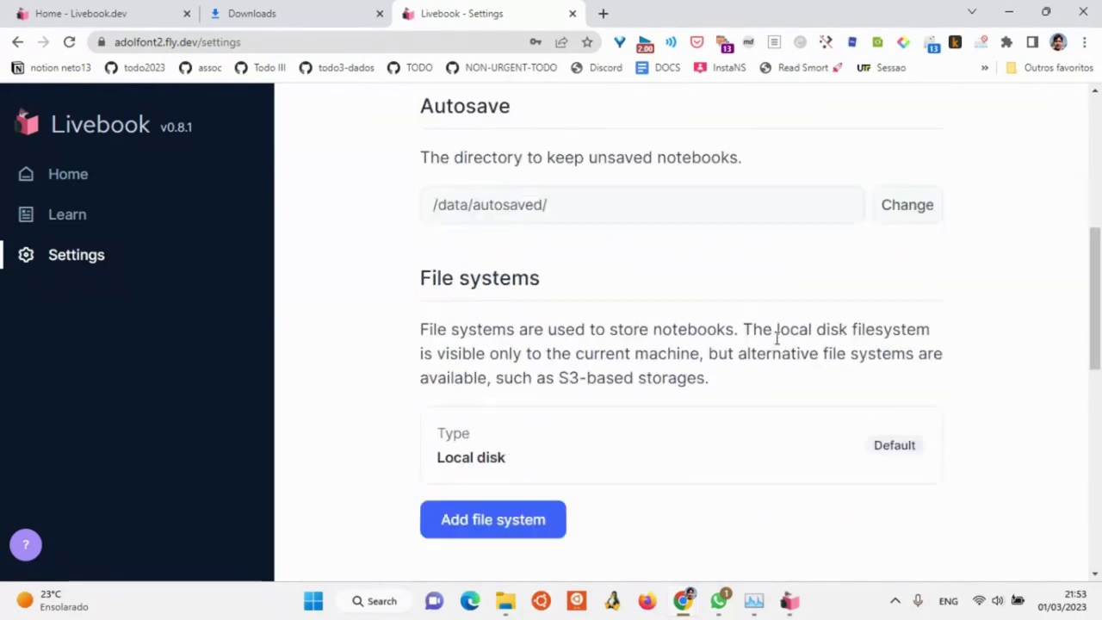
scroll(771, 349, "down", 3)
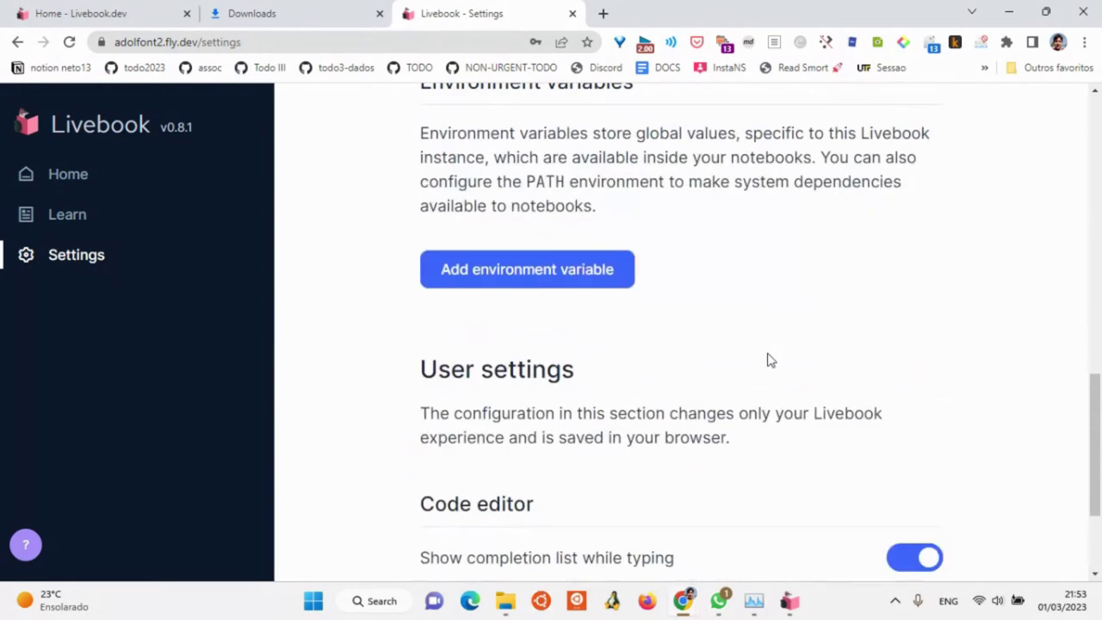
Turn on the increased font size and the high contrast theme in the code editor settings.
scroll(770, 362, "down", 2)
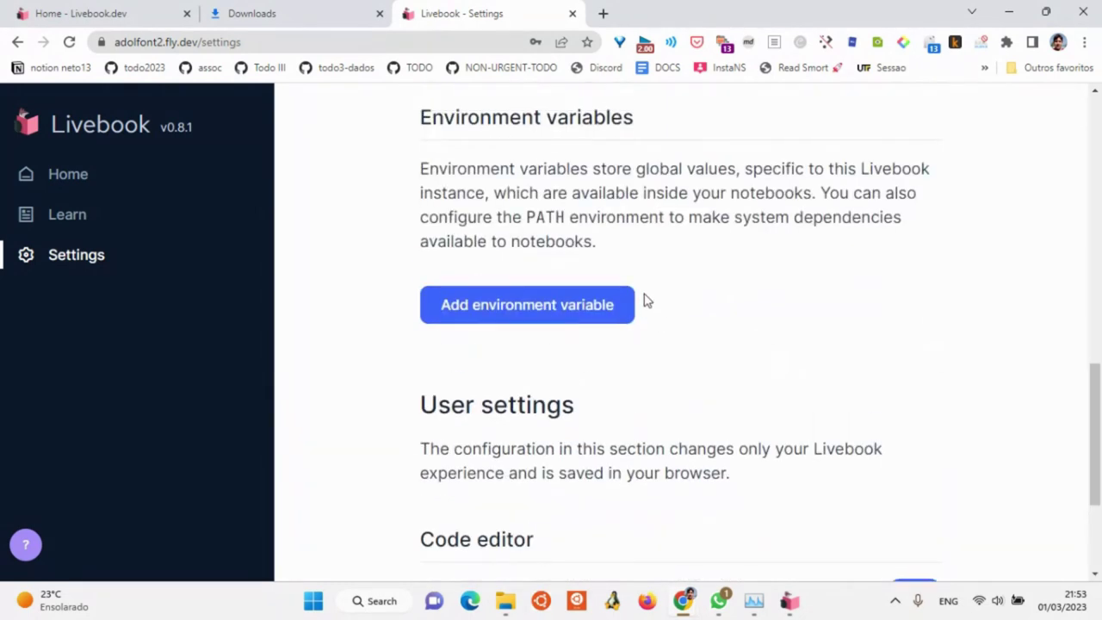
left_click(923, 462)
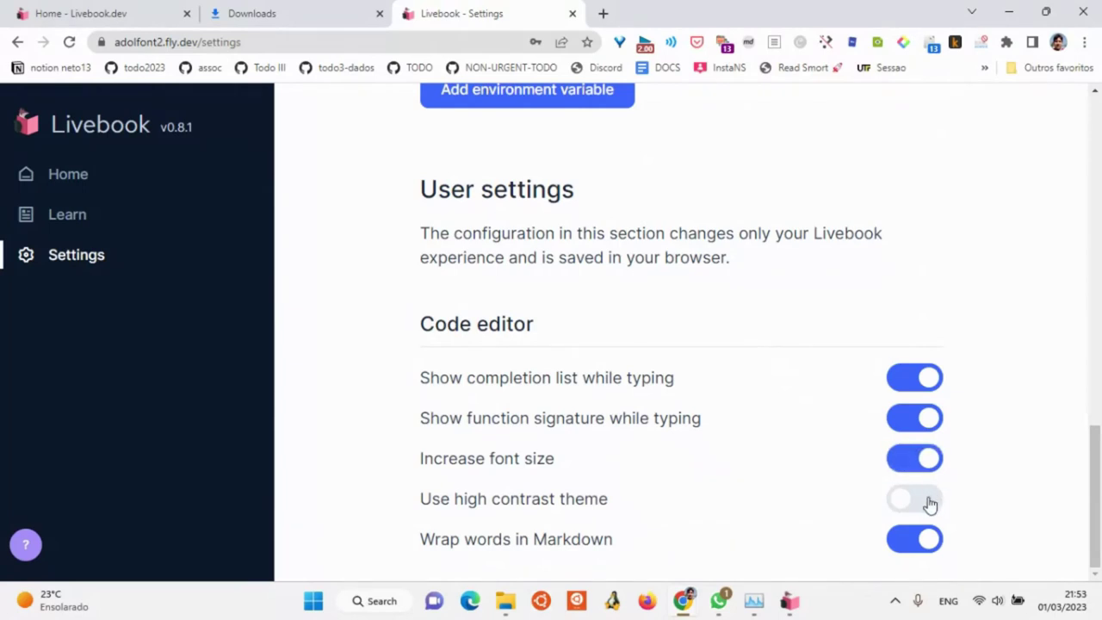
left_click(928, 505)
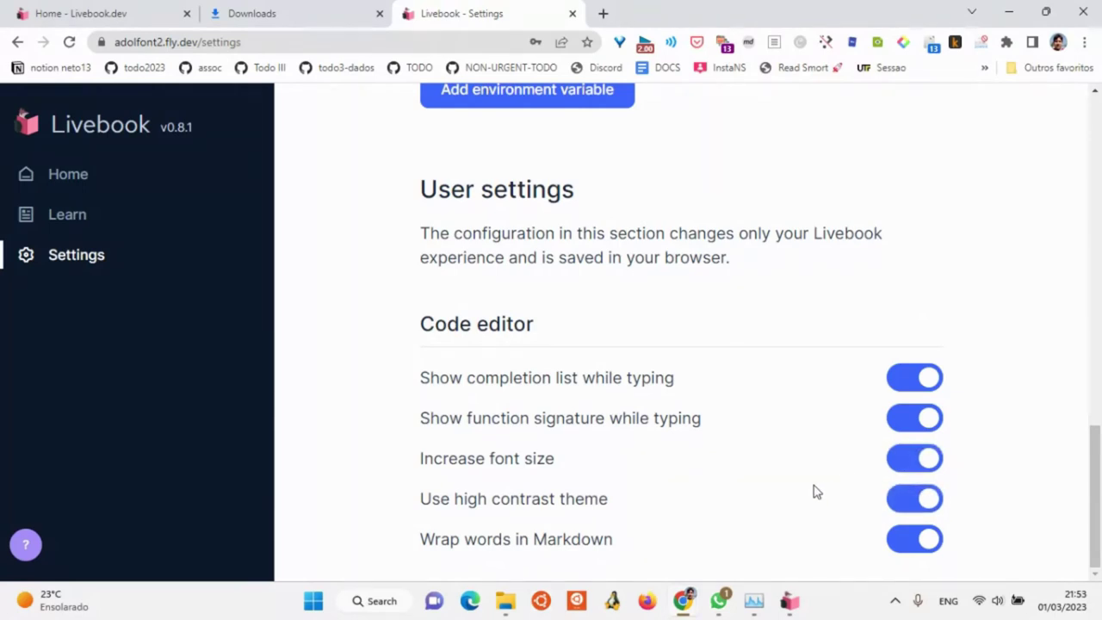
Open the "Elixir and Livebook" notebook from the Learn examples.
left_click(95, 179)
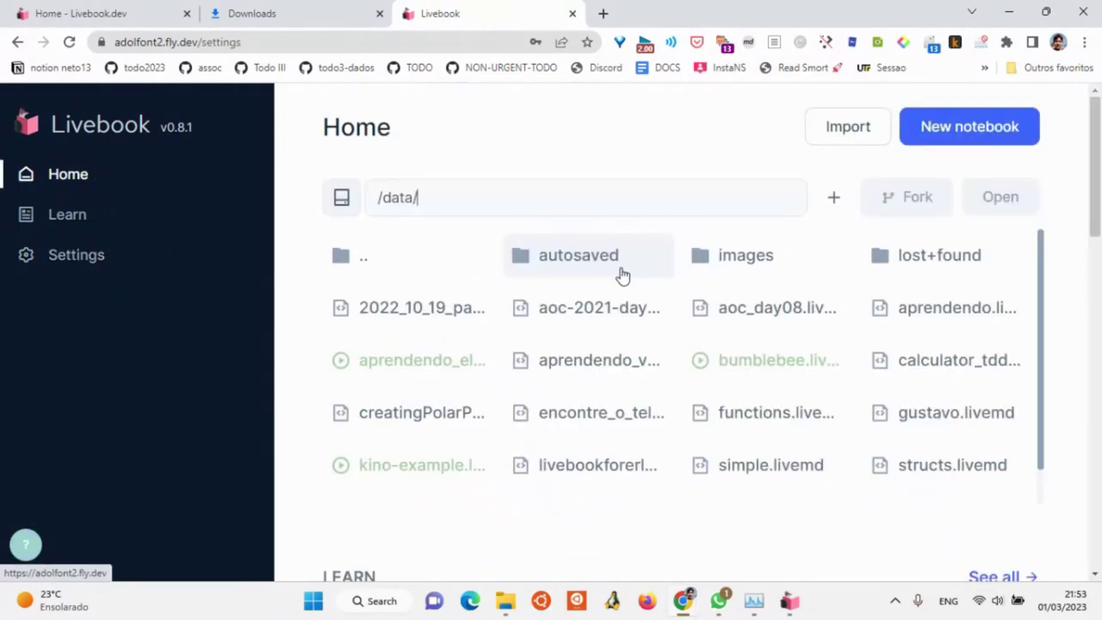
left_click(86, 220)
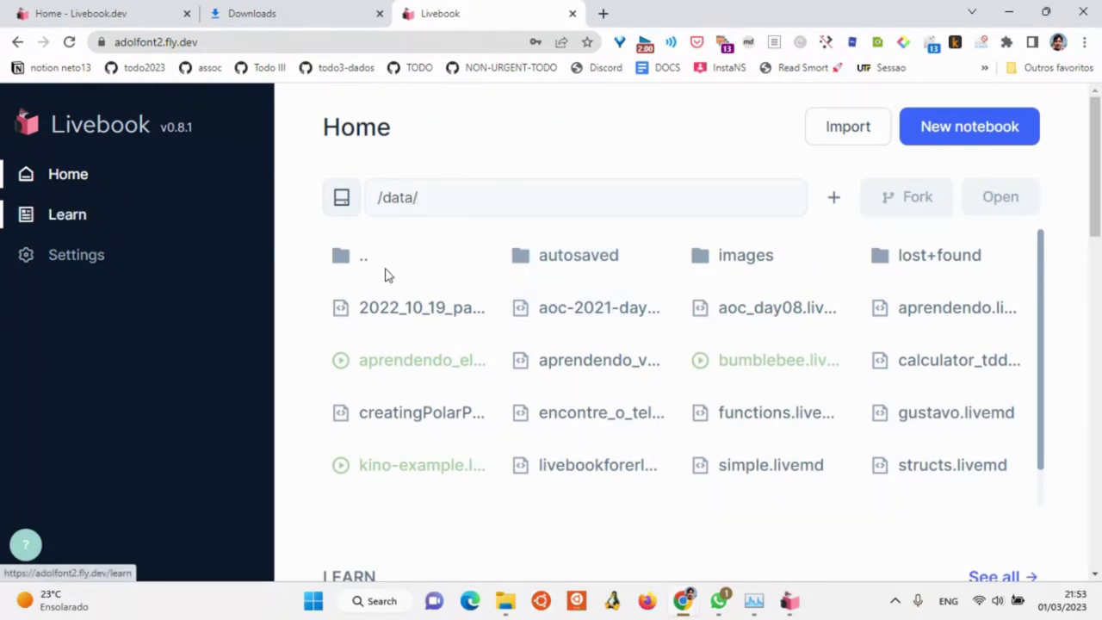
scroll(602, 284, "down", 2)
left_click(654, 379)
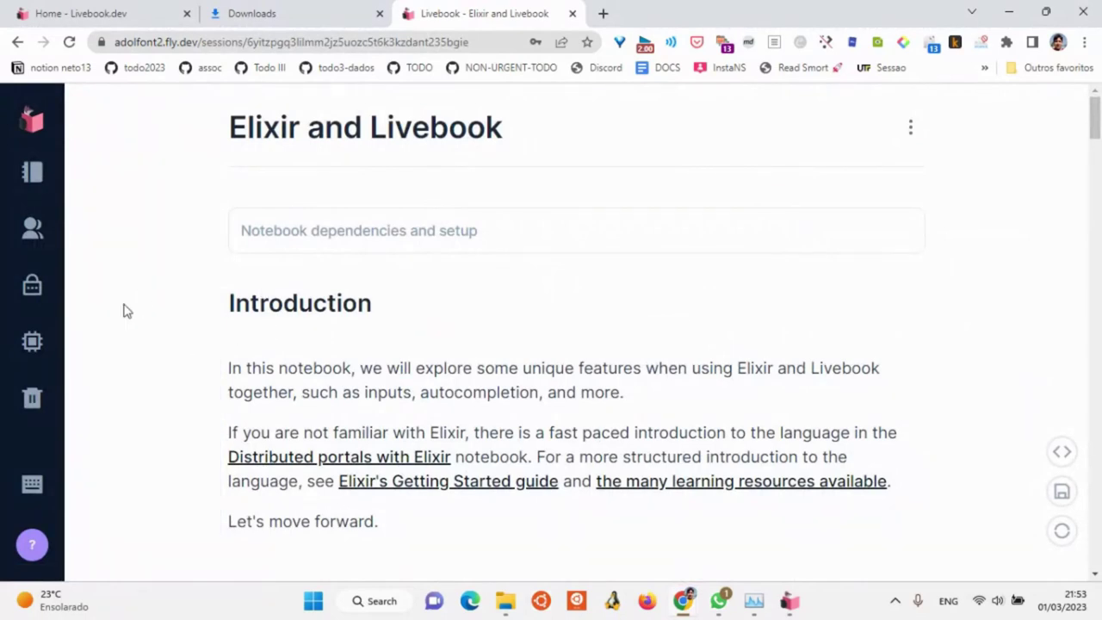
View the user profile dialog with its display name and cursor color, and dismiss it unchanged.
left_click(35, 546)
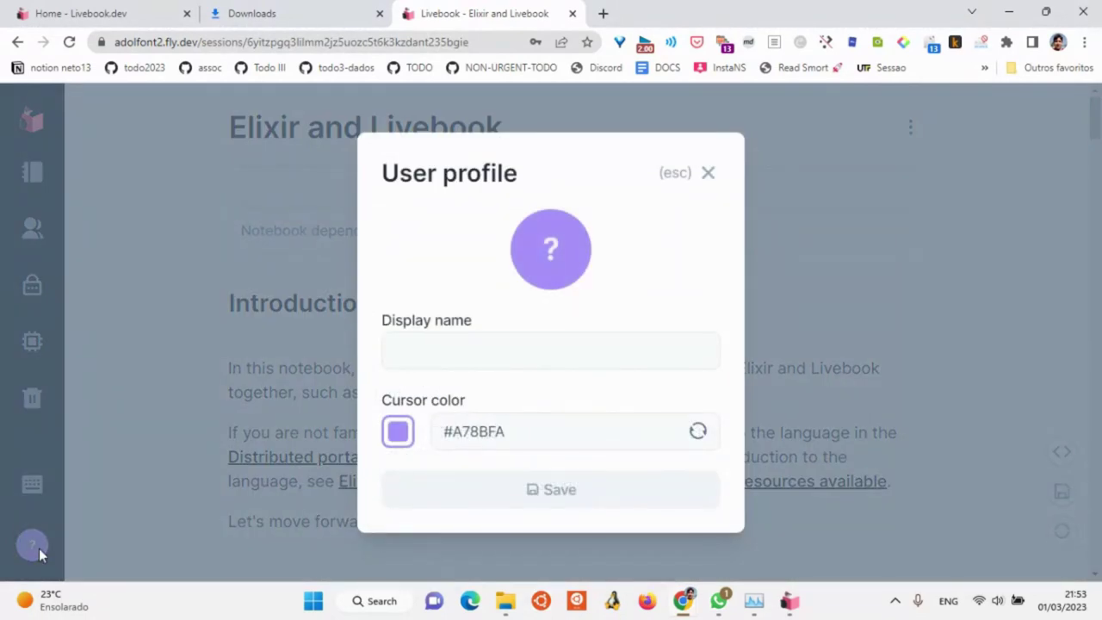
left_click(39, 548)
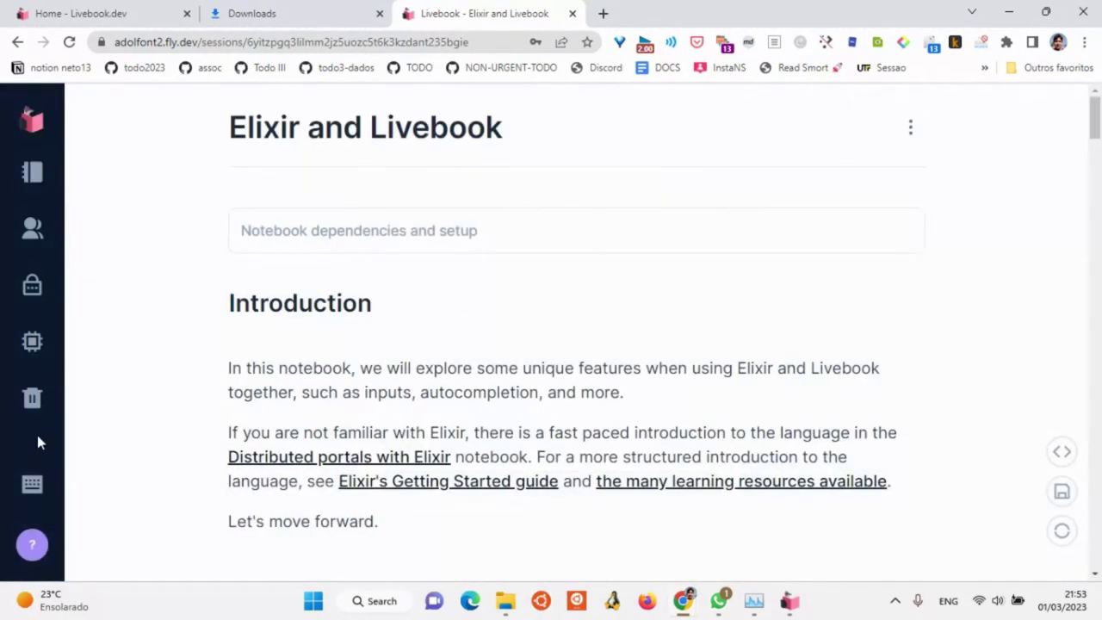
Switch to the Livebook Setup window and close the completed installer.
left_click(783, 602)
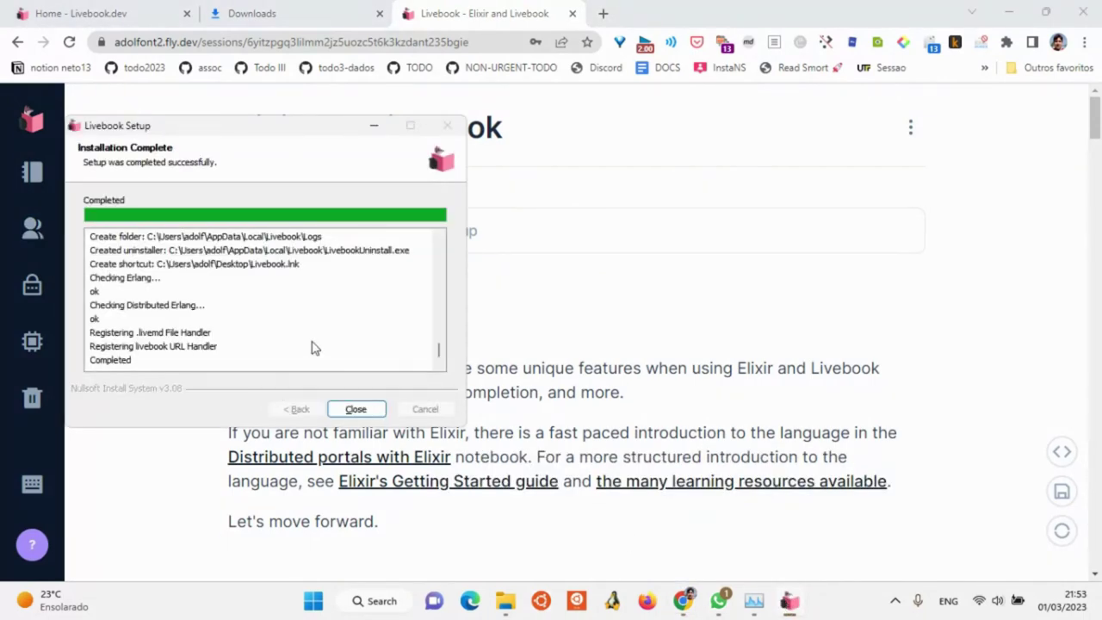
left_click(347, 412)
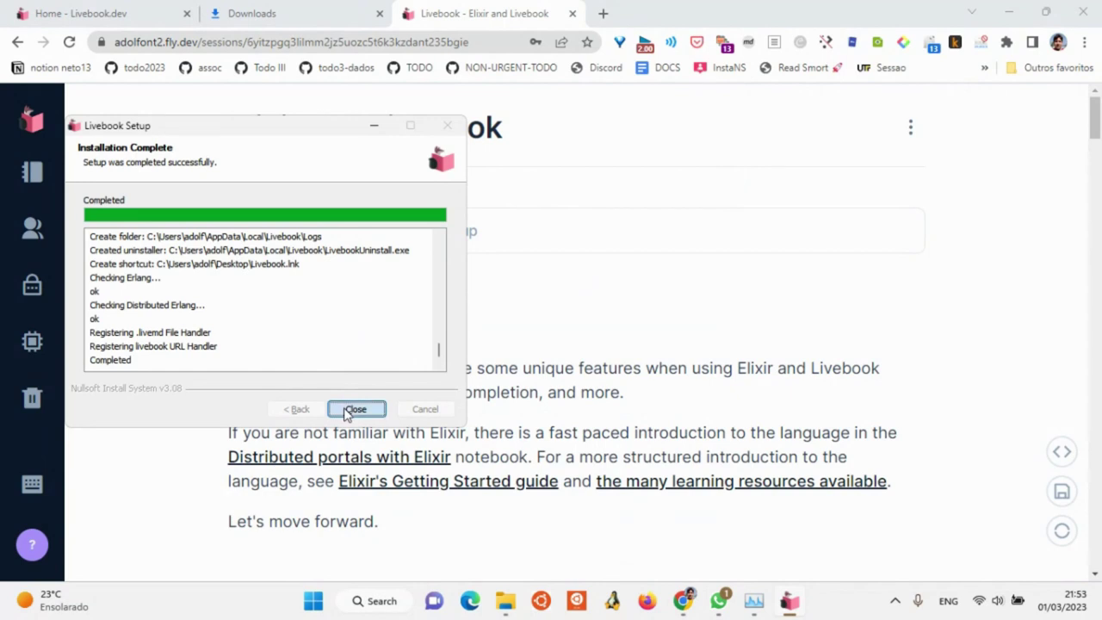
Close the online notebook and Downloads tabs in Chrome and minimize the browser to the desktop.
left_click(572, 14)
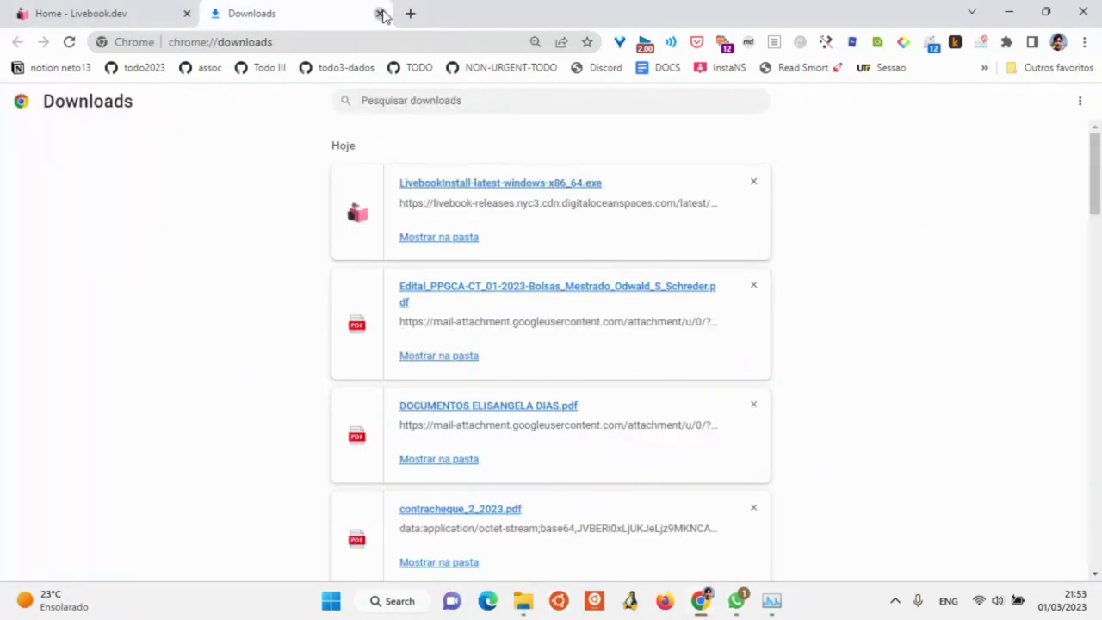
left_click(380, 14)
left_click(1001, 14)
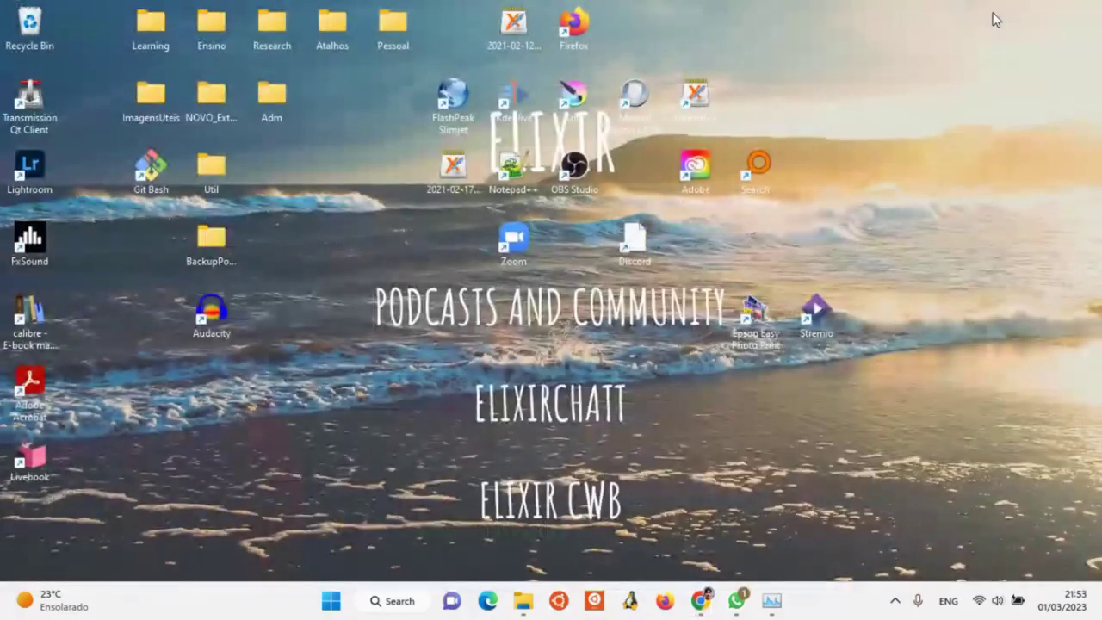
Search Windows for "live" and launch the installed Livebook app.
left_click(399, 602)
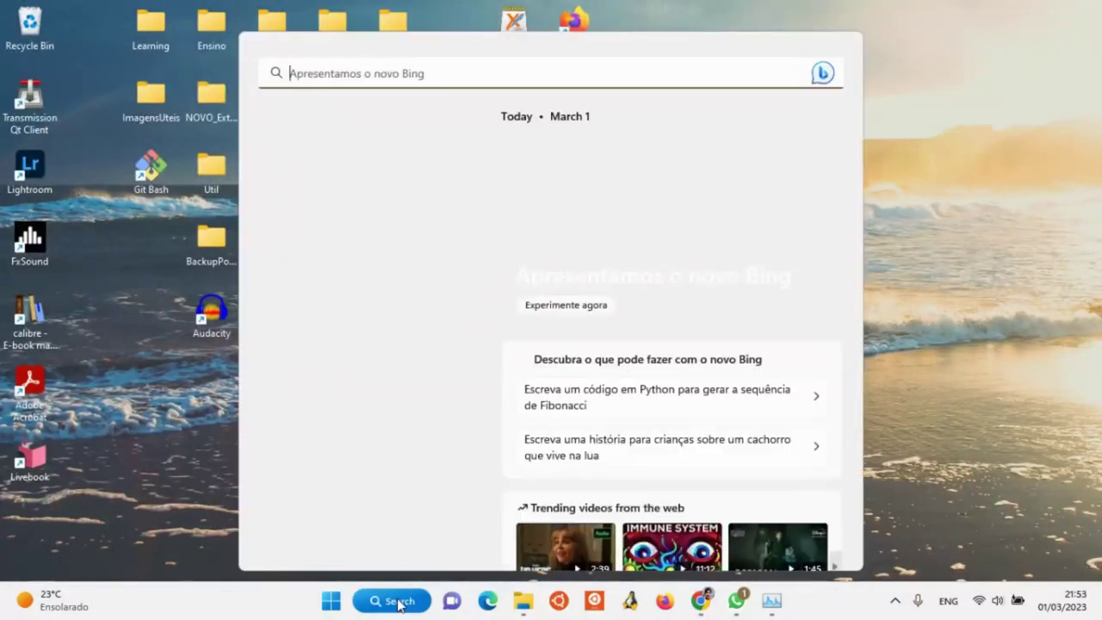
type("live")
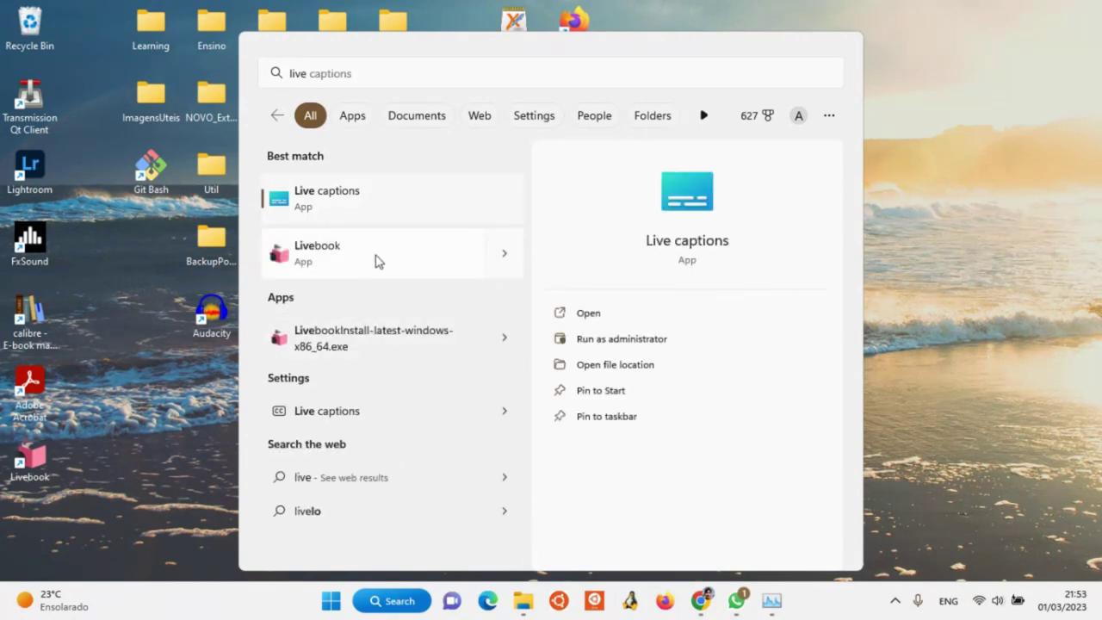
left_click(443, 261)
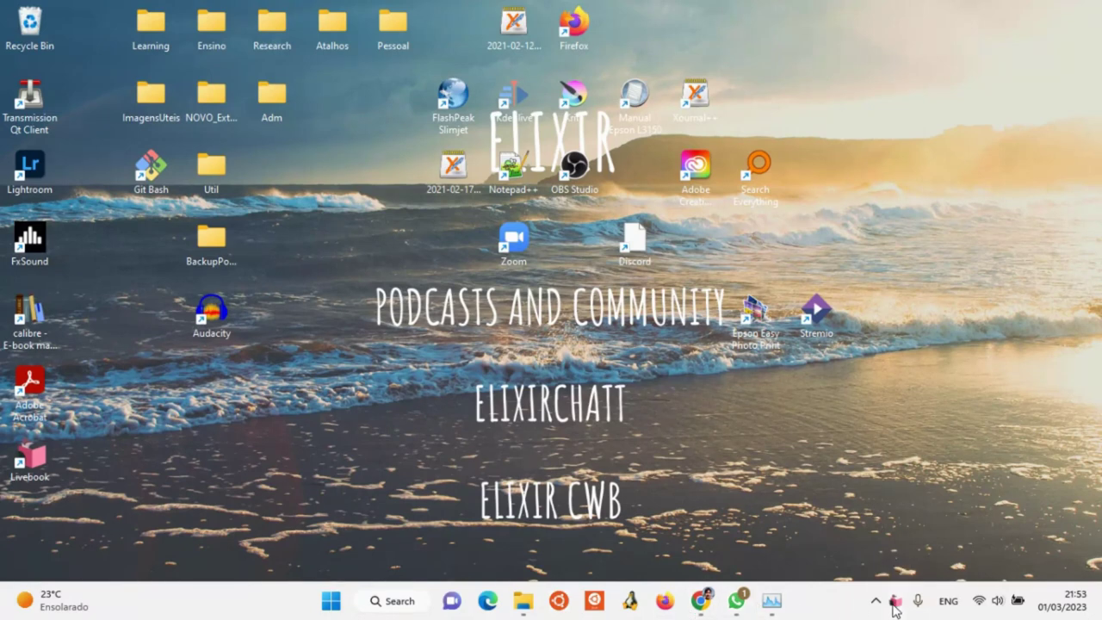
Switch to the Chrome window running Livebook on localhost:51236 and close the duplicate Livebook tab.
mouse_move(700, 600)
left_click(705, 544)
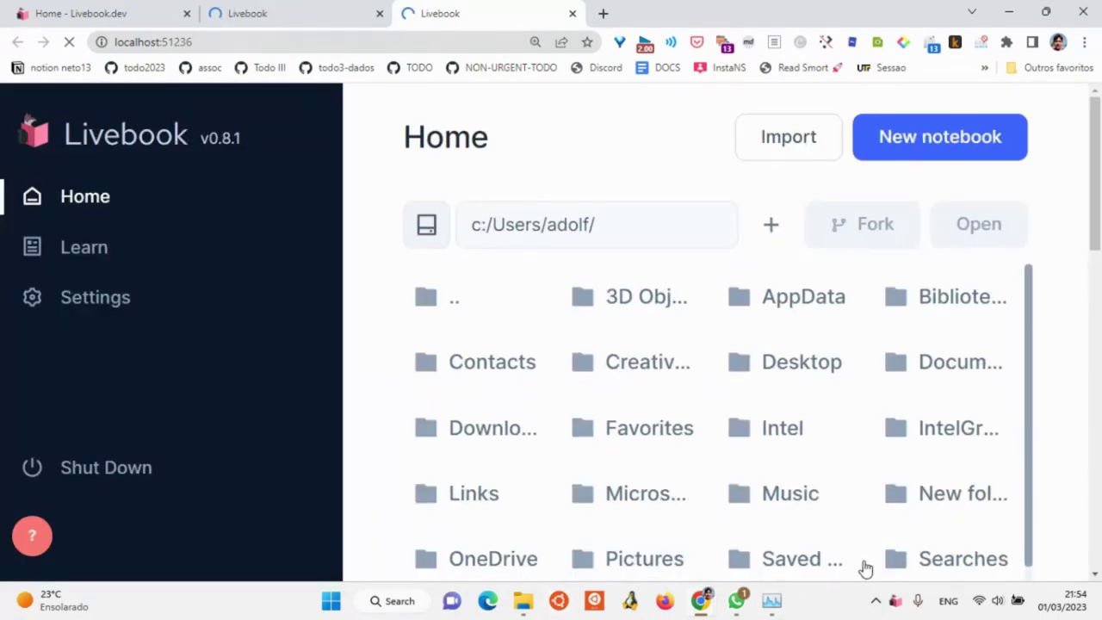
left_click(573, 15)
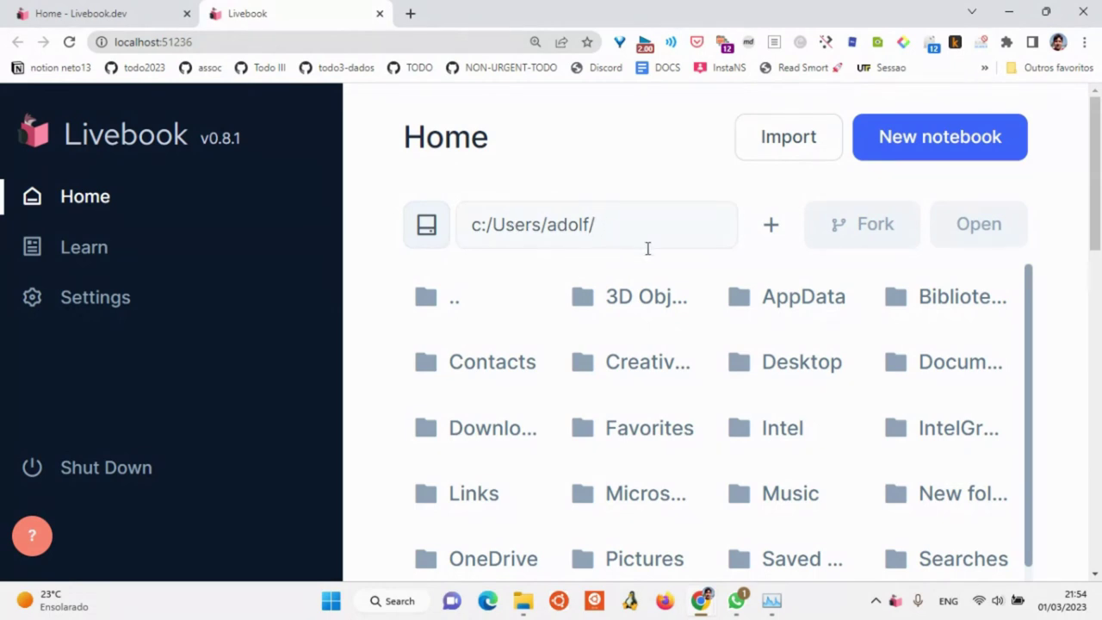
Create a new directory named livebook inside the Desktop folder and open it.
scroll(863, 411, "down", 3)
scroll(775, 422, "up", 3)
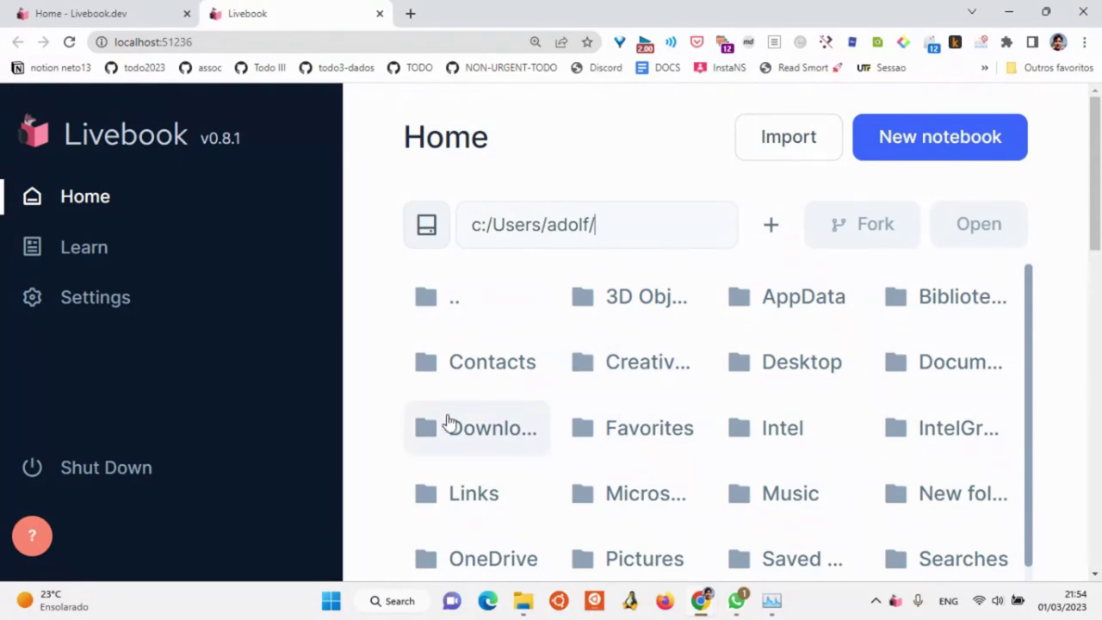
left_click(770, 370)
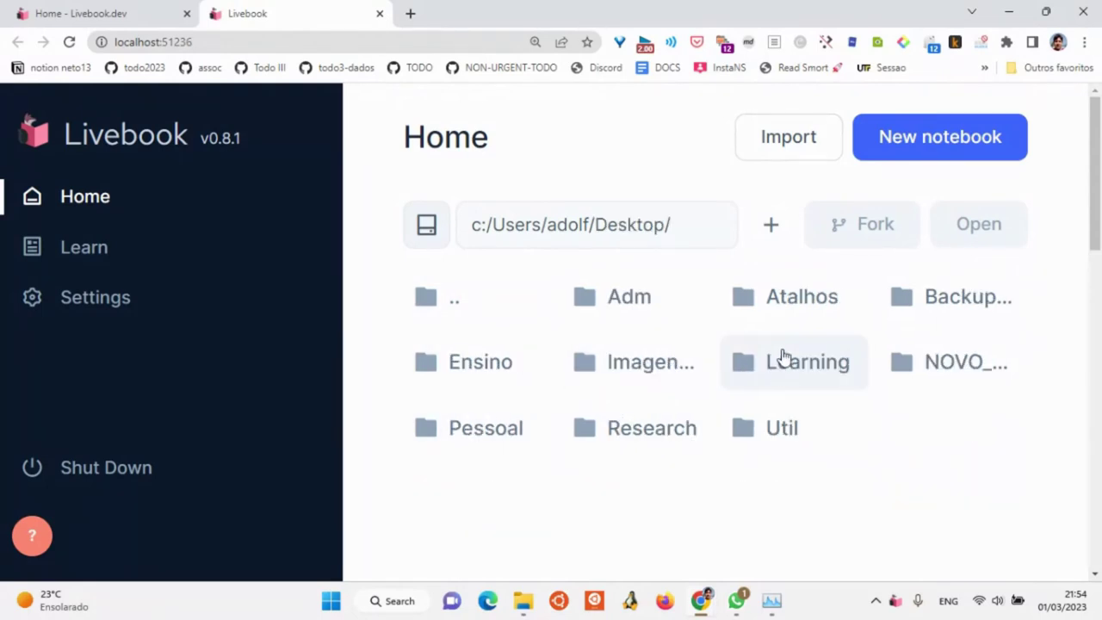
left_click(767, 234)
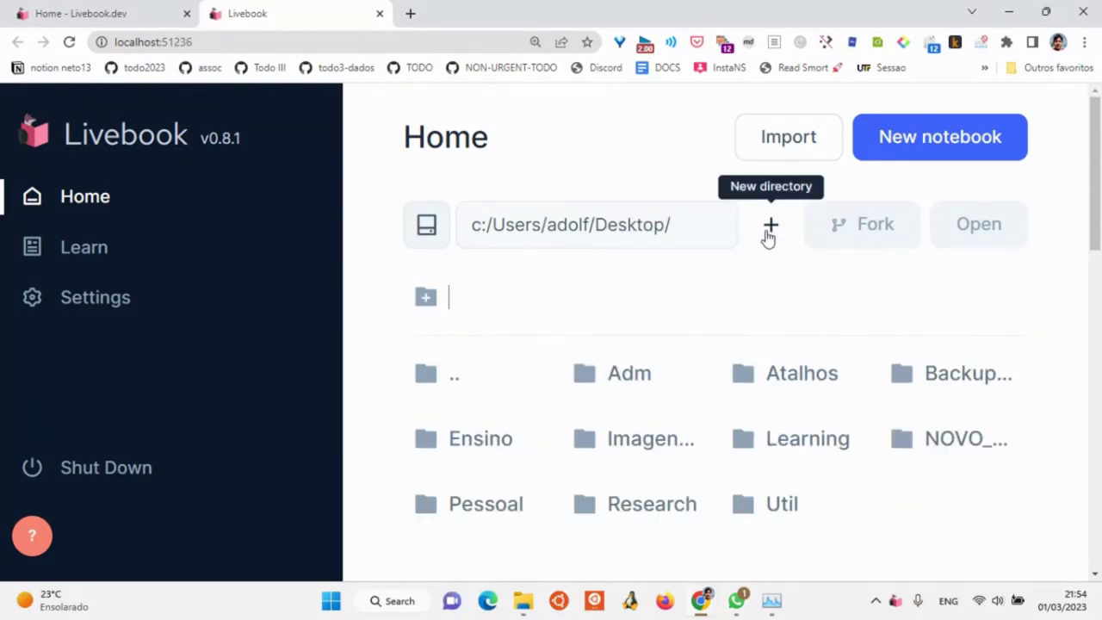
type("livebooks")
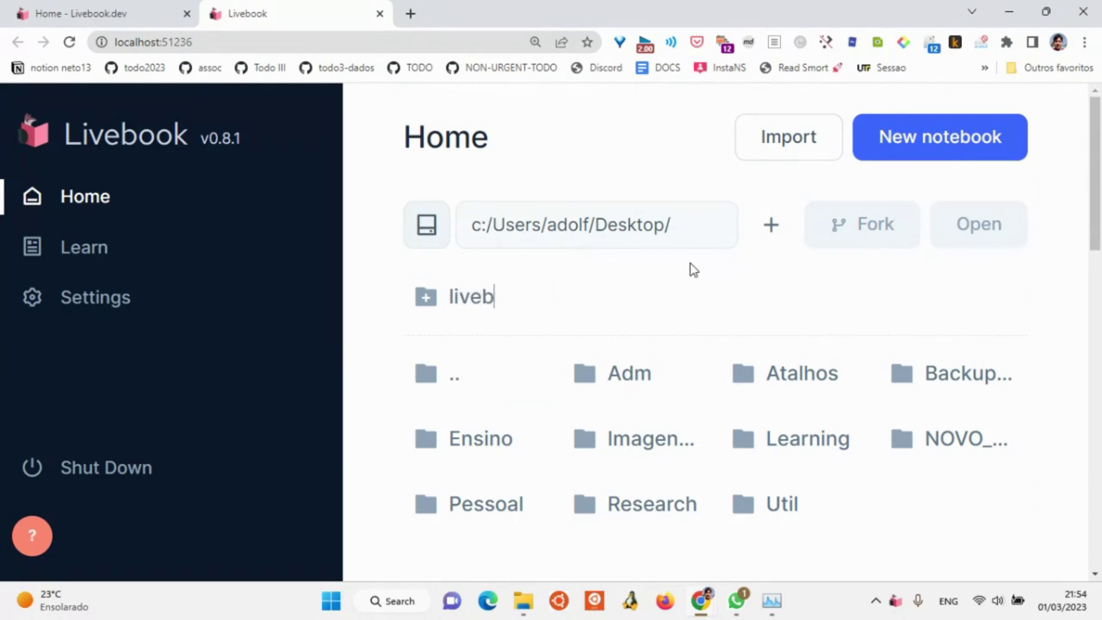
key("BackSpace")
key("Return")
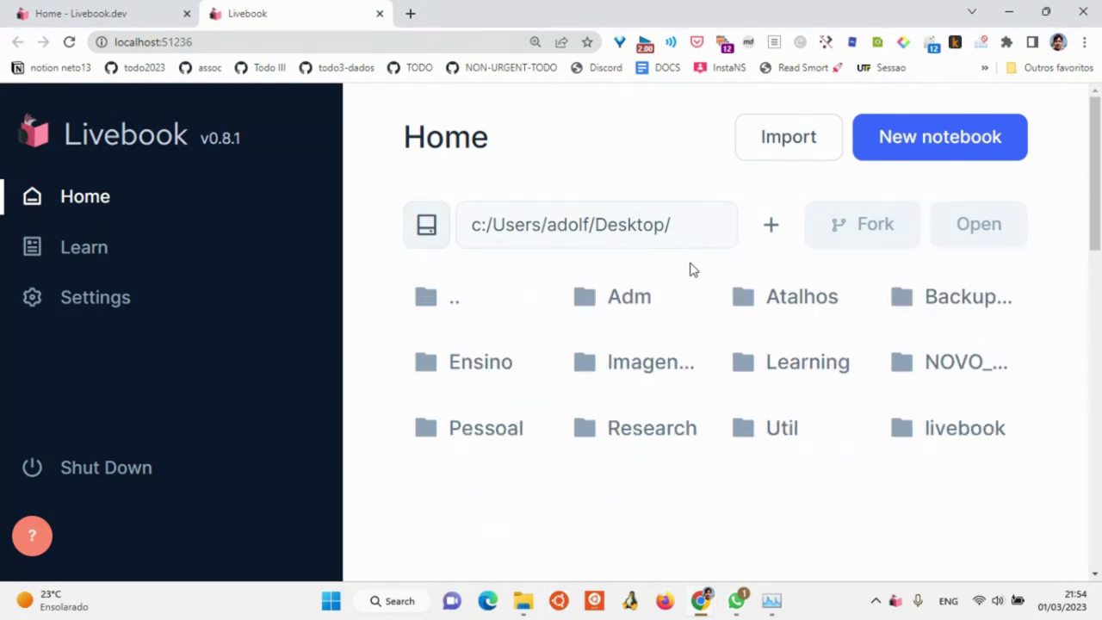
left_click(919, 428)
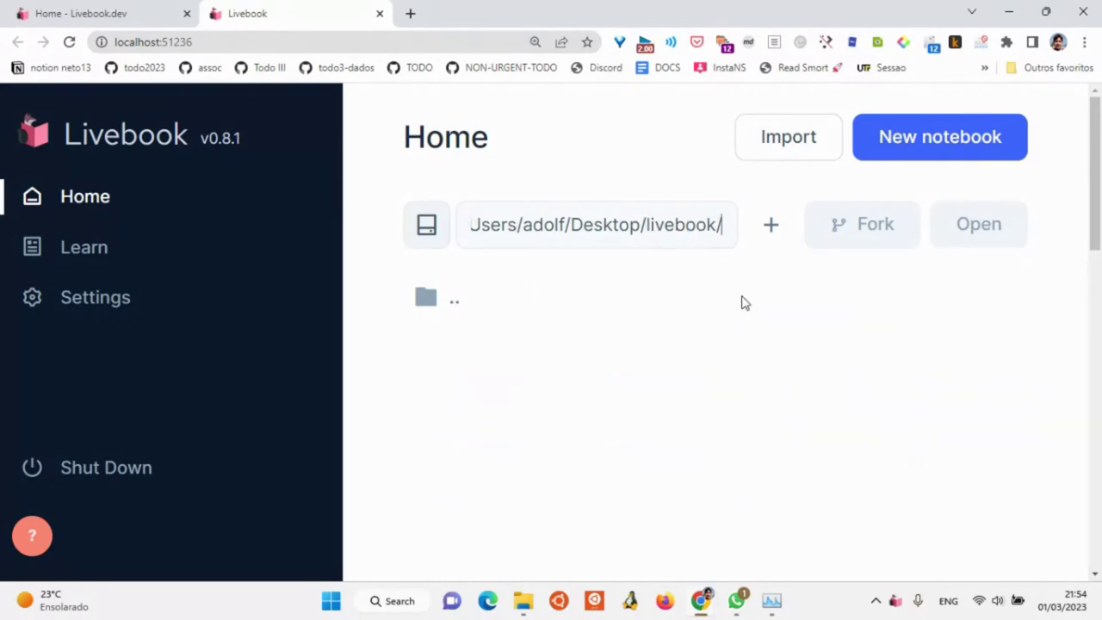
Create a new notebook, enter x = 1 in its code cell and evaluate it.
left_click(896, 148)
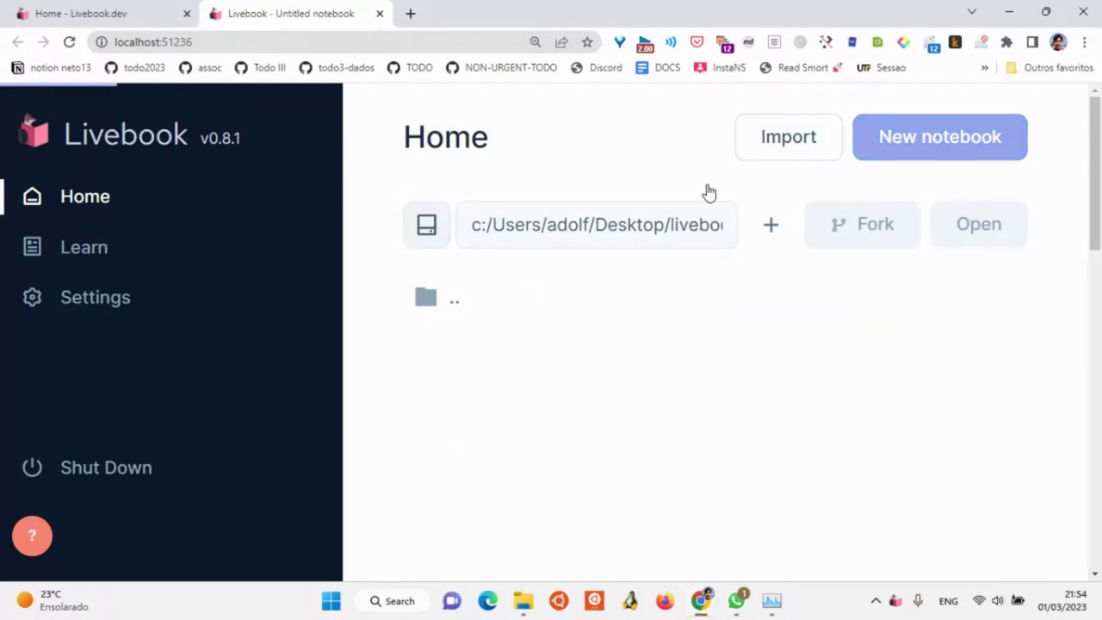
type("x = q")
key("BackSpace")
type("1")
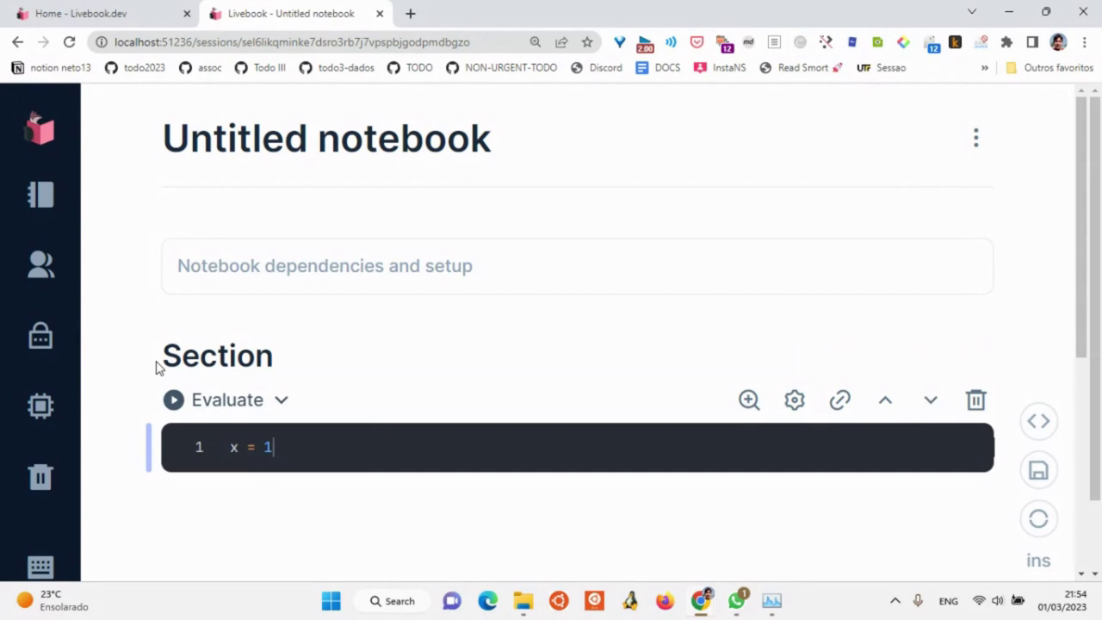
left_click(173, 400)
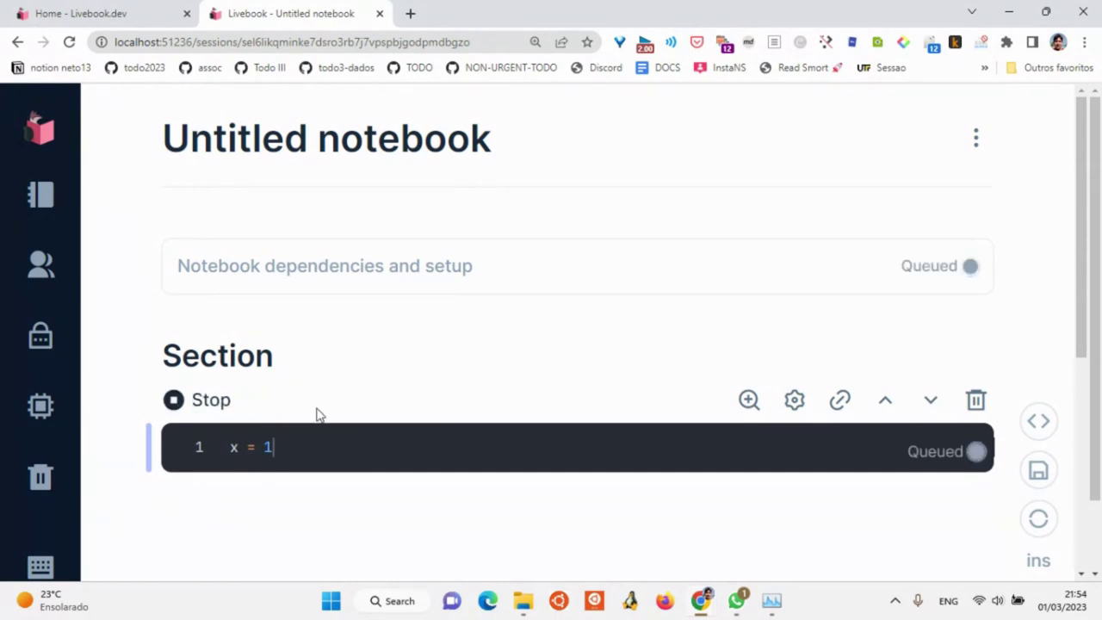
Rename the untitled notebook as teste.
triple_click(363, 146)
type("teste")
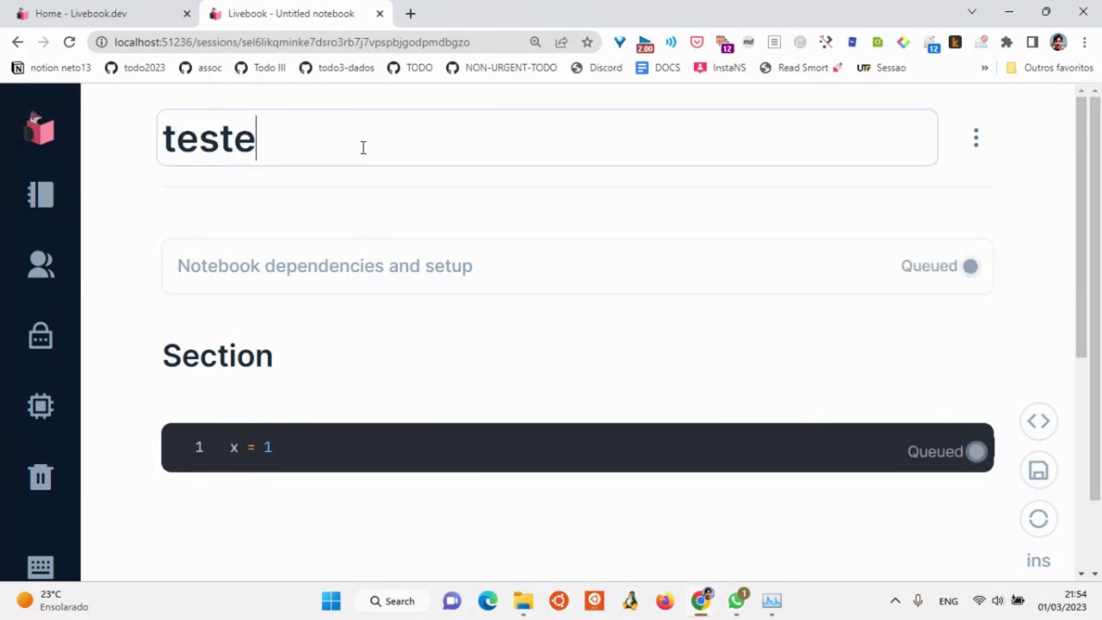
scroll(392, 267, "down", 1)
scroll(393, 267, "down", 1)
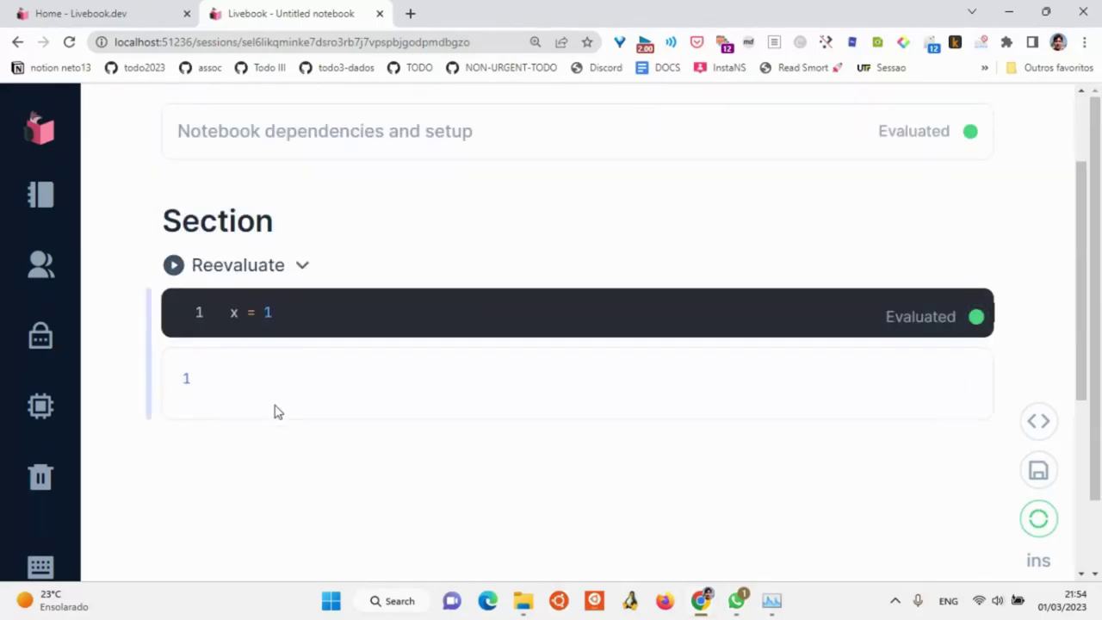
Change the code cell to x = 100 and reevaluate it.
left_click(272, 228)
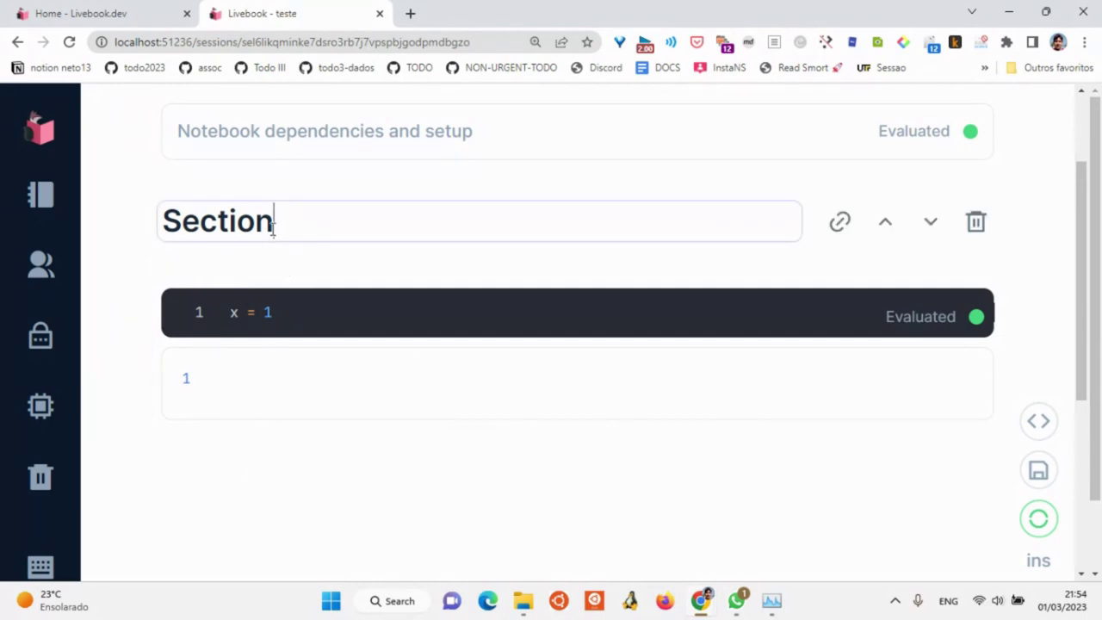
double_click(260, 225)
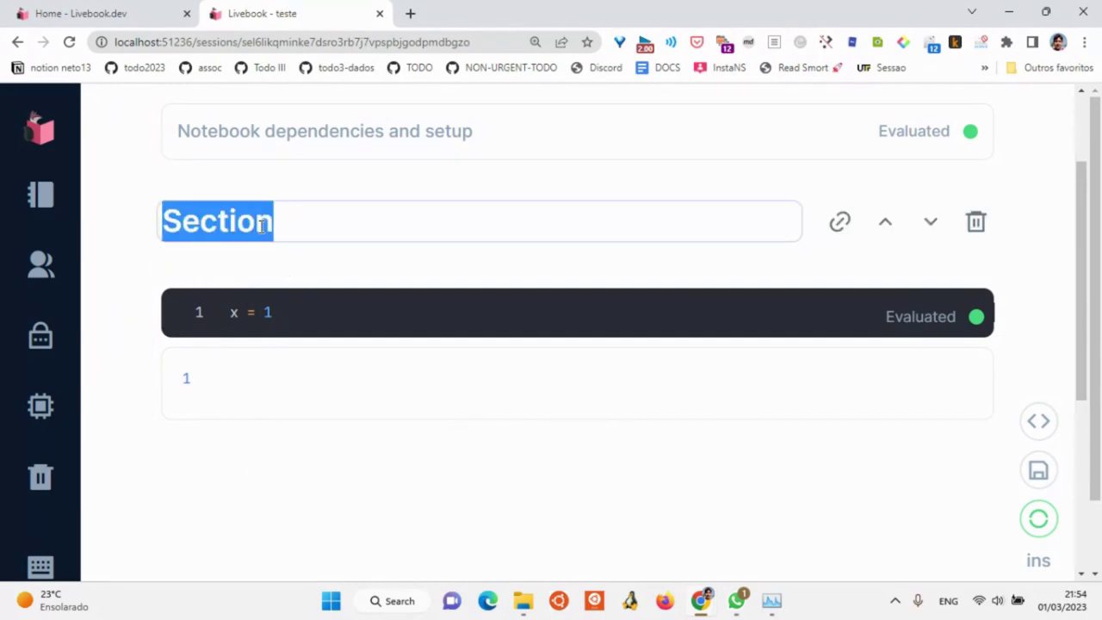
left_click(408, 329)
type("00")
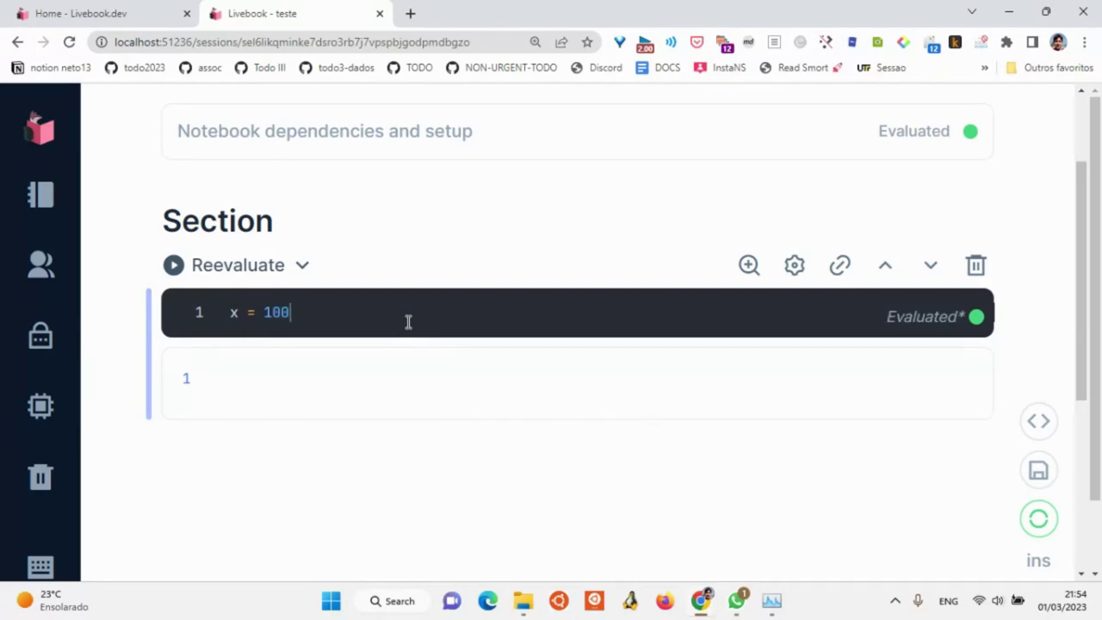
left_click(179, 267)
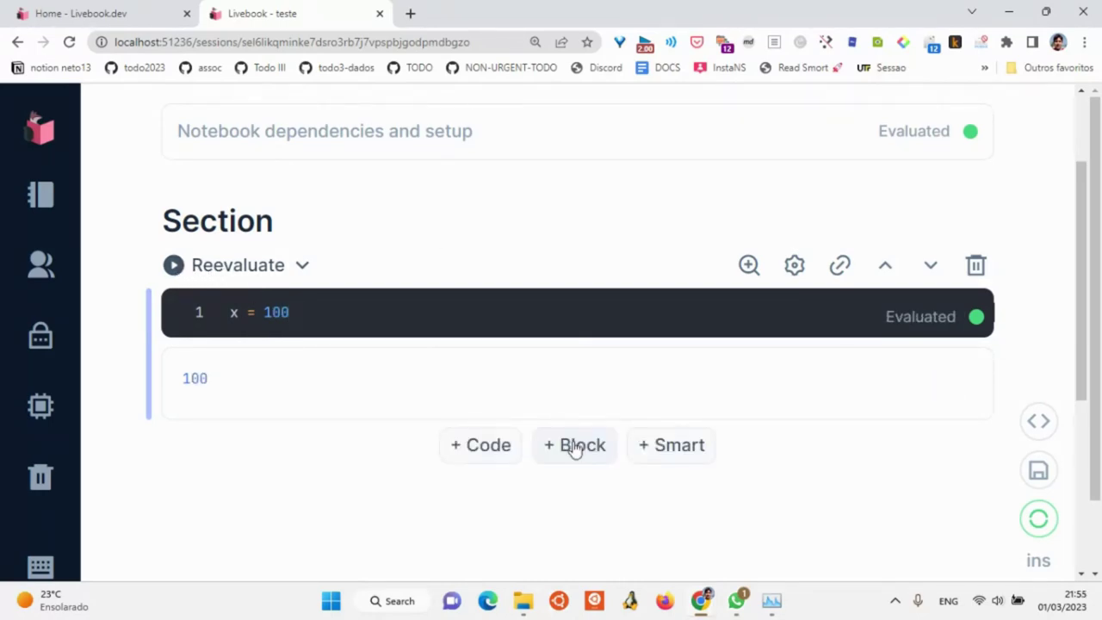
Return to the beginning of the teste notebook and close its browser tab.
scroll(573, 445, "up", 1)
scroll(583, 452, "up", 1)
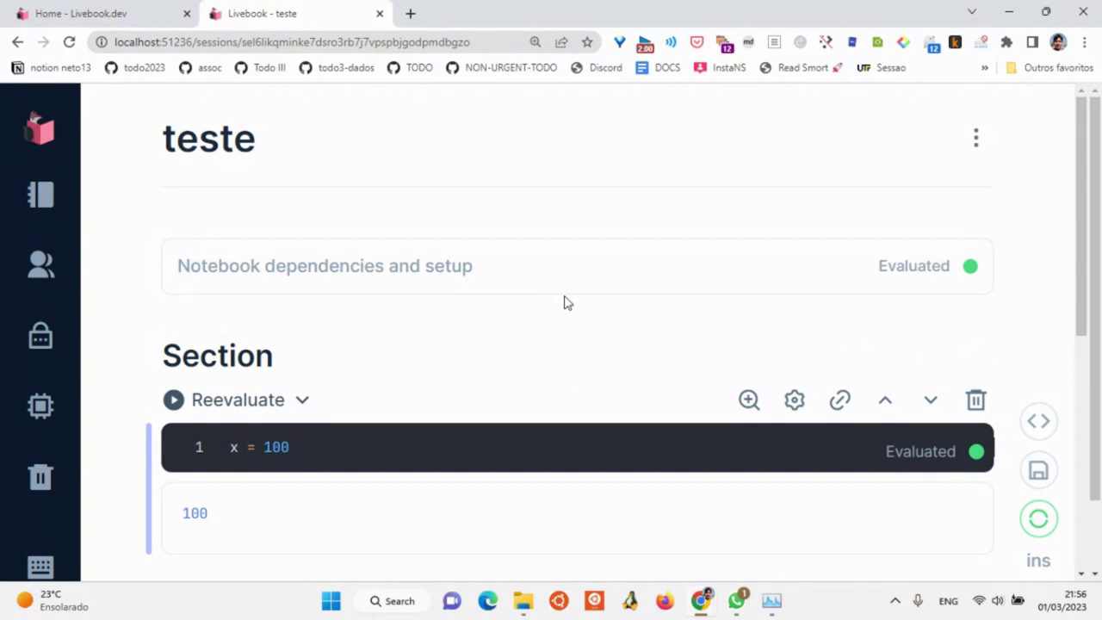
left_click(379, 13)
Look over the introduction and installation section of the livebook.dev home page.
scroll(619, 378, "up", 4)
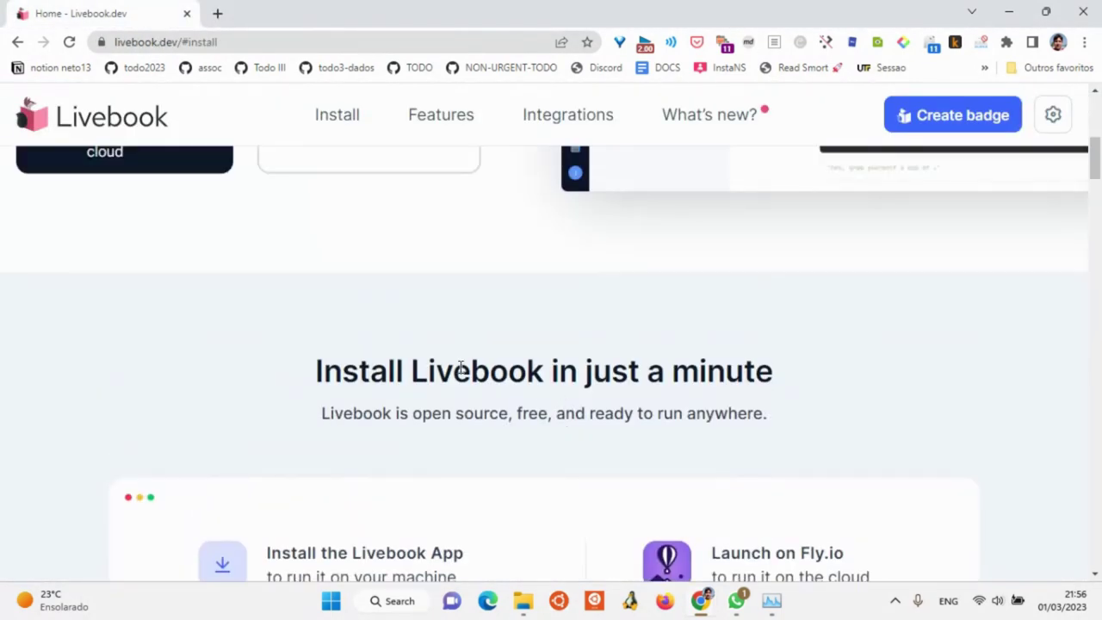
scroll(394, 362, "down", 3)
scroll(525, 386, "up", 3)
scroll(602, 391, "down", 1)
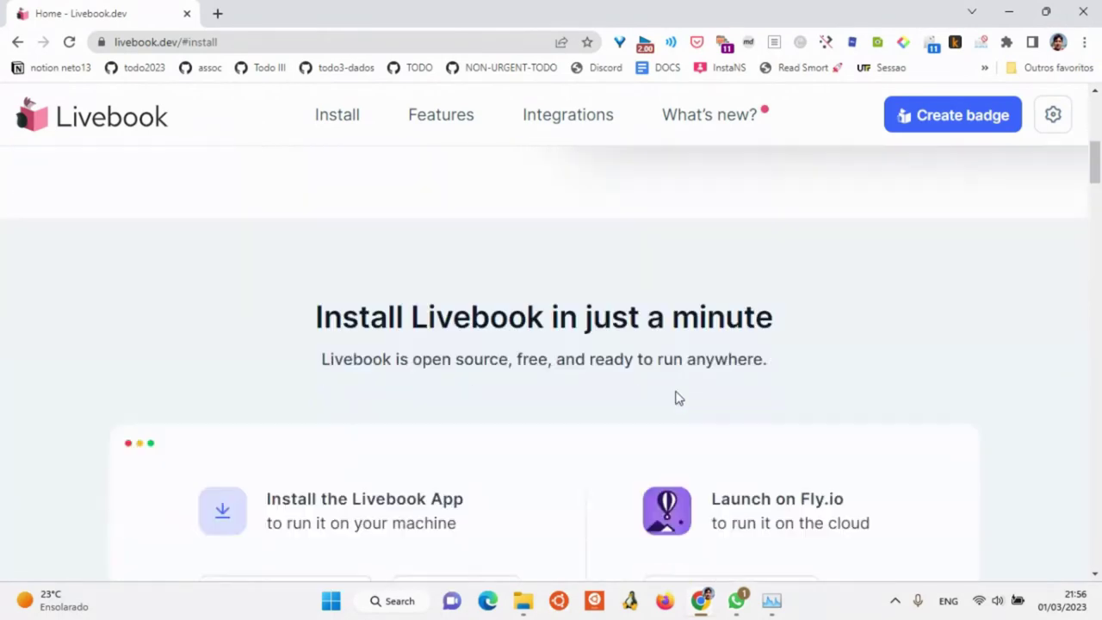
scroll(677, 394, "up", 3)
scroll(602, 413, "down", 2)
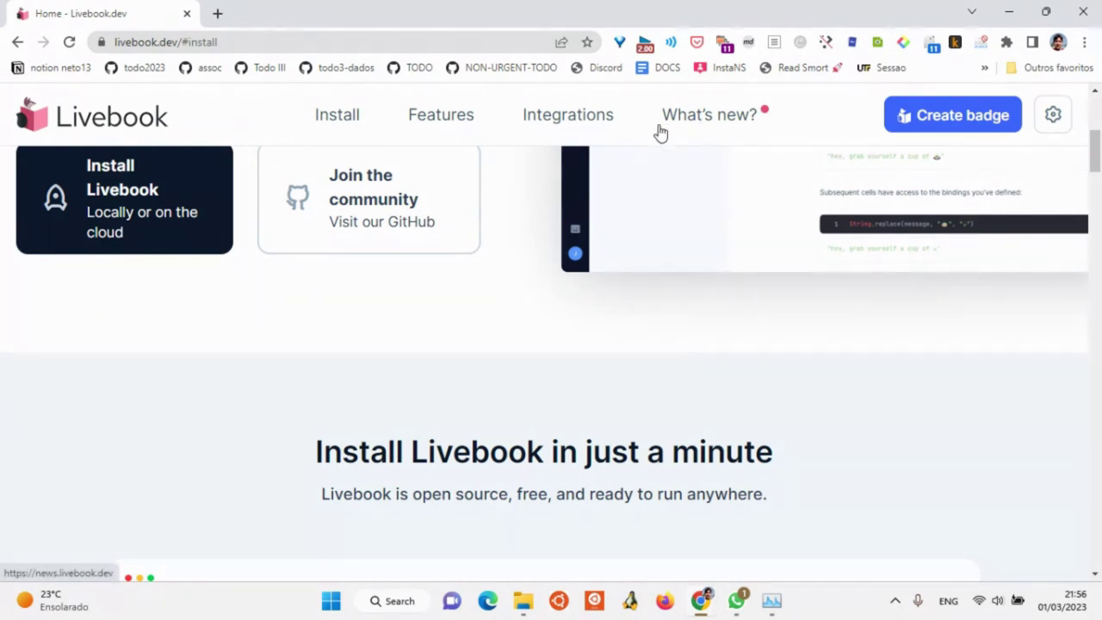
scroll(832, 396, "up", 2)
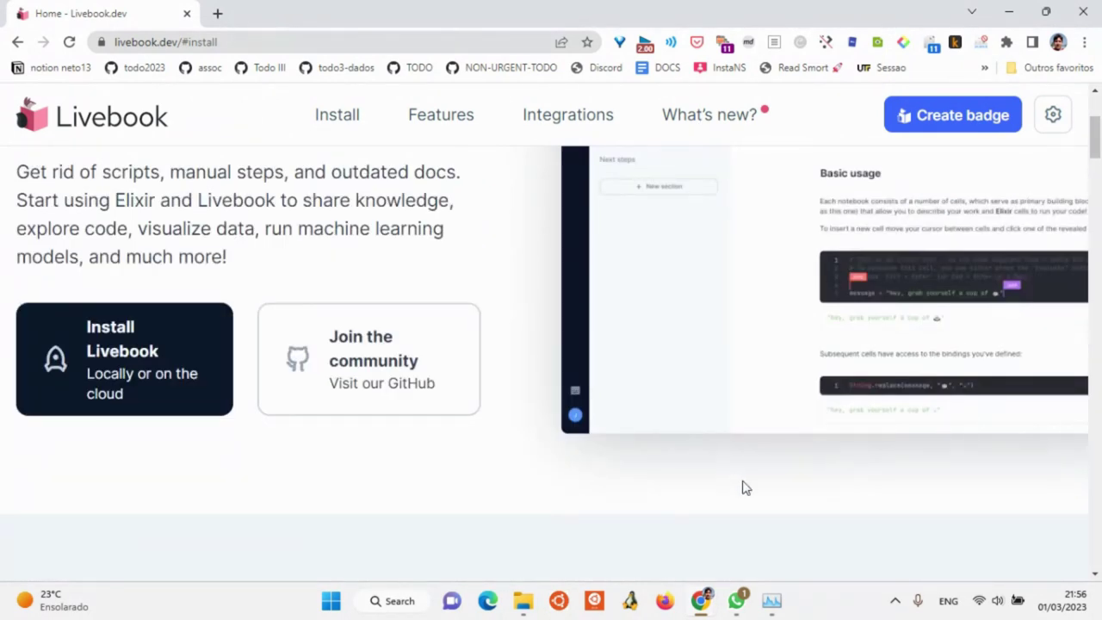